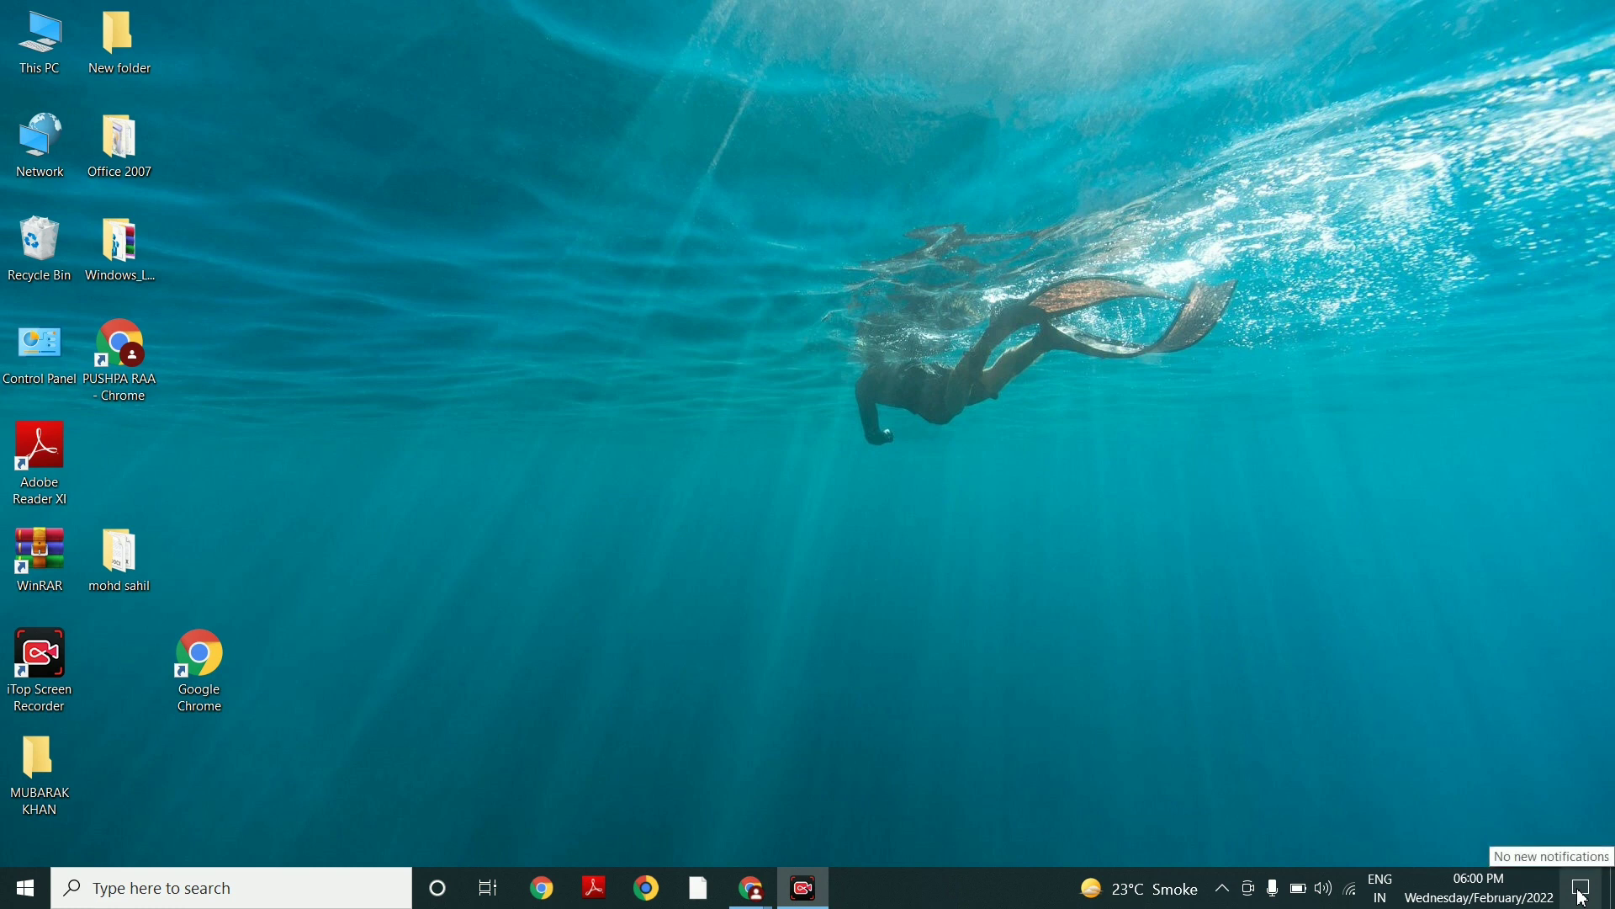
Open the Mouse pointer page under Ease of Access in Windows Settings.
left_click(1582, 898)
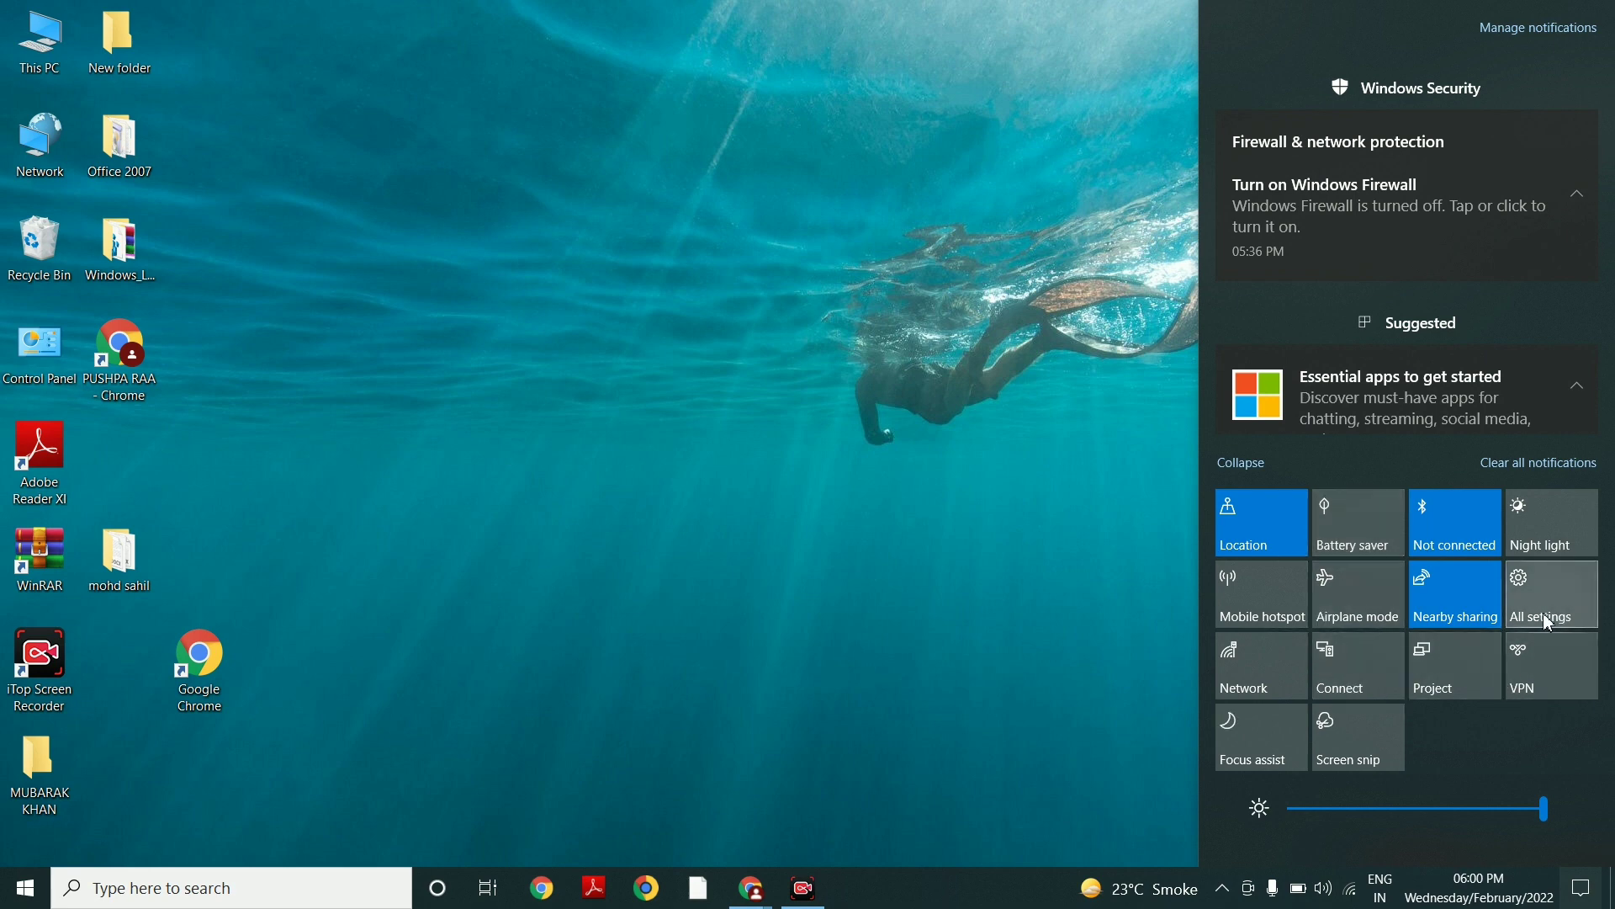
left_click(464, 399)
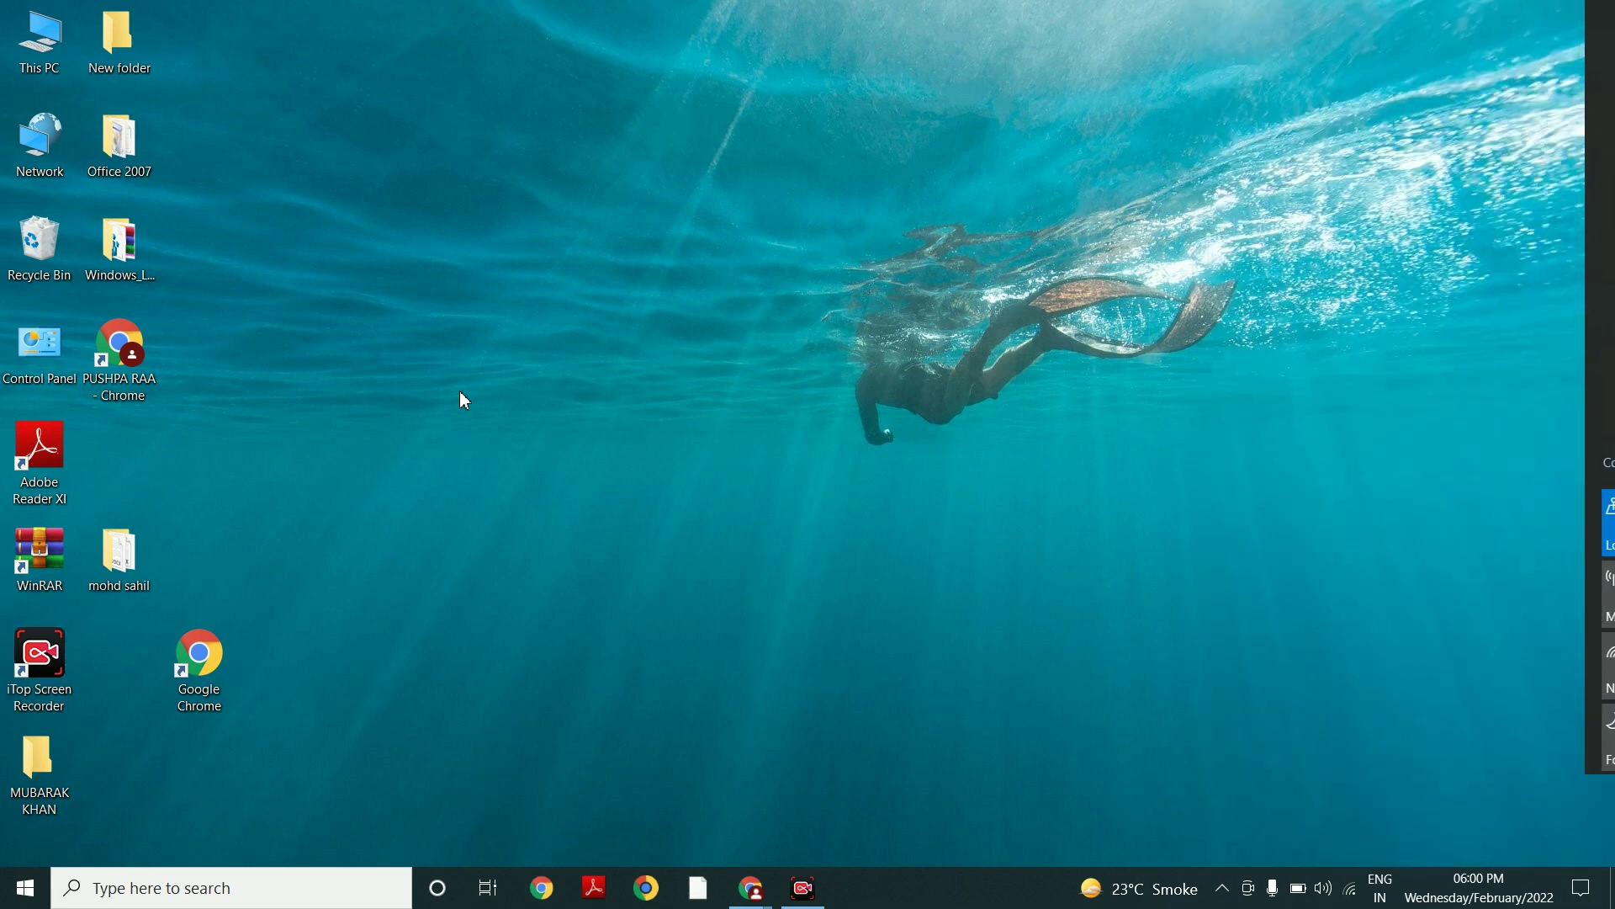
key("super+a")
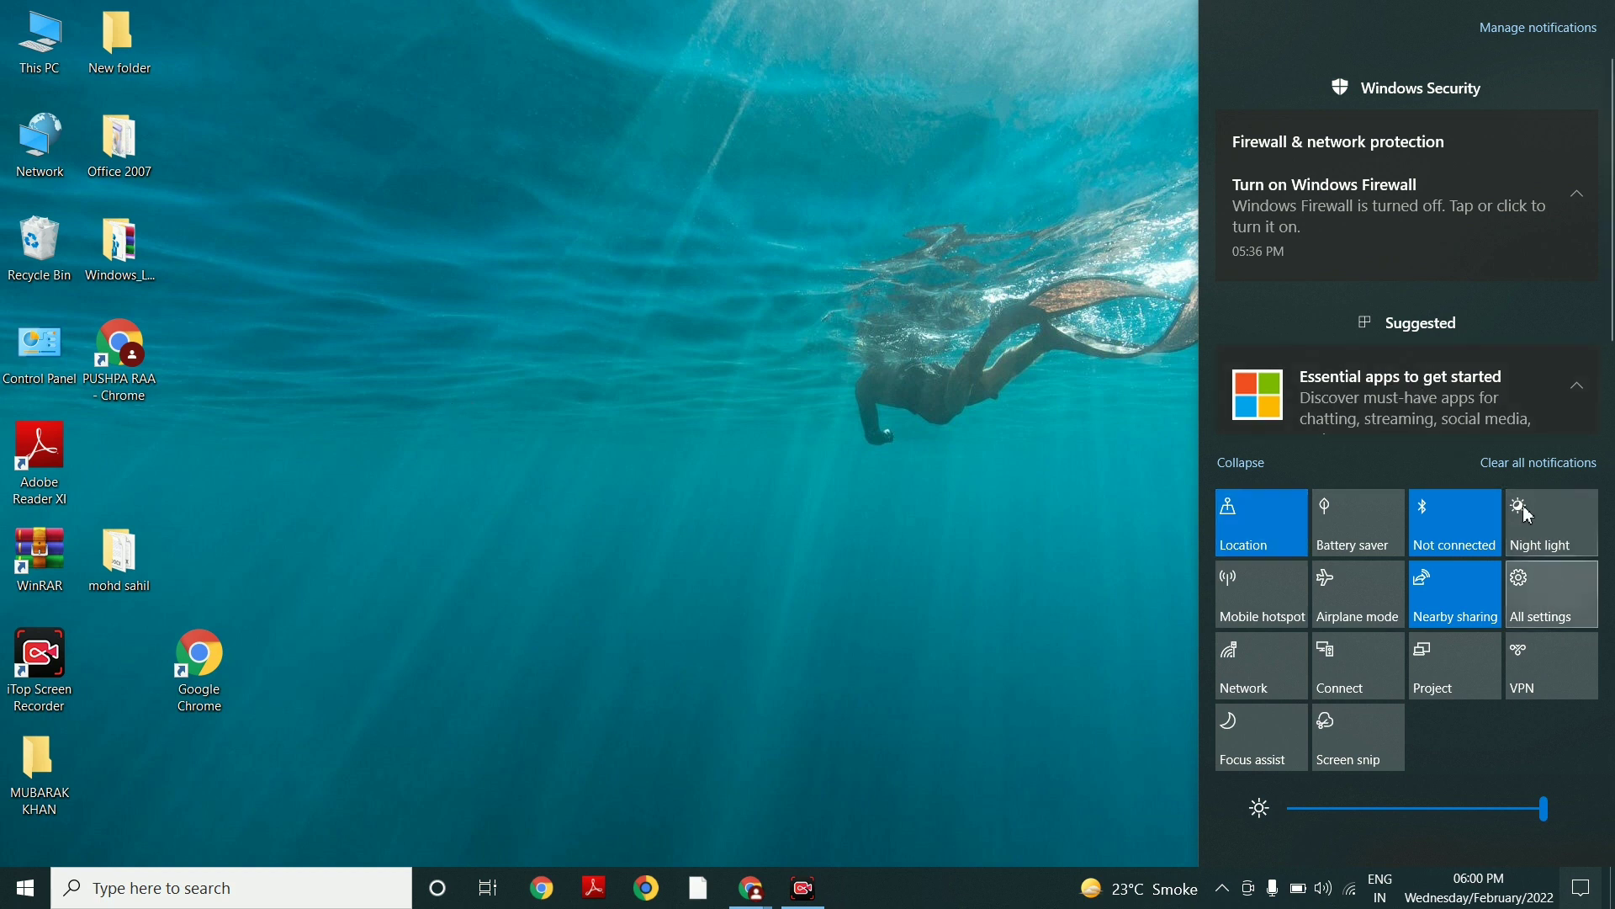
left_click(1524, 609)
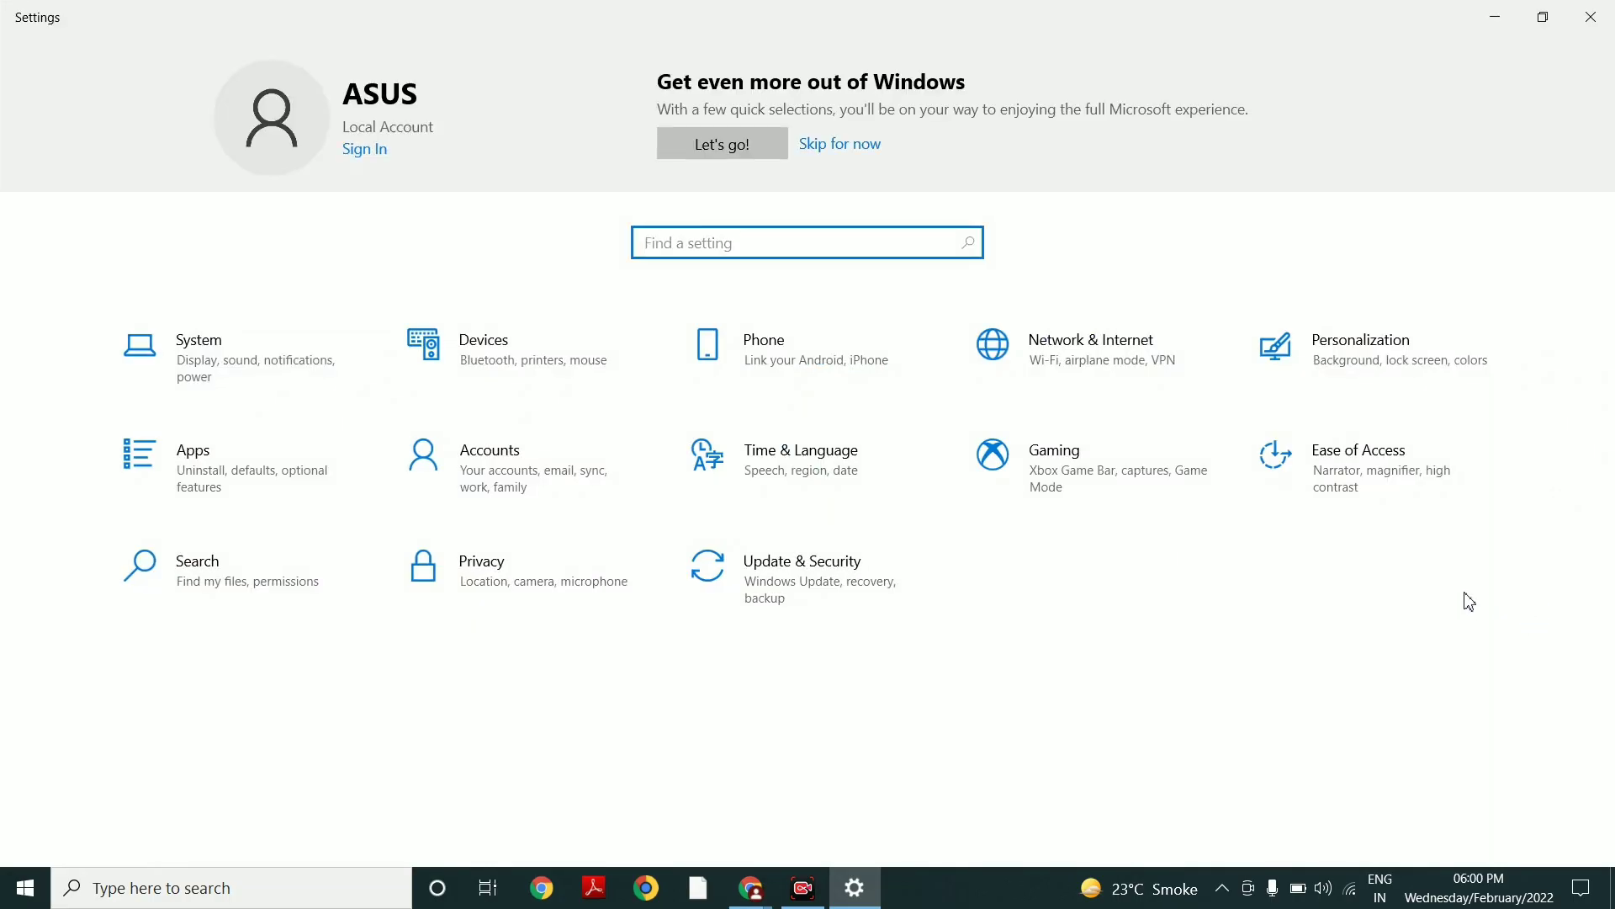
left_click(1359, 466)
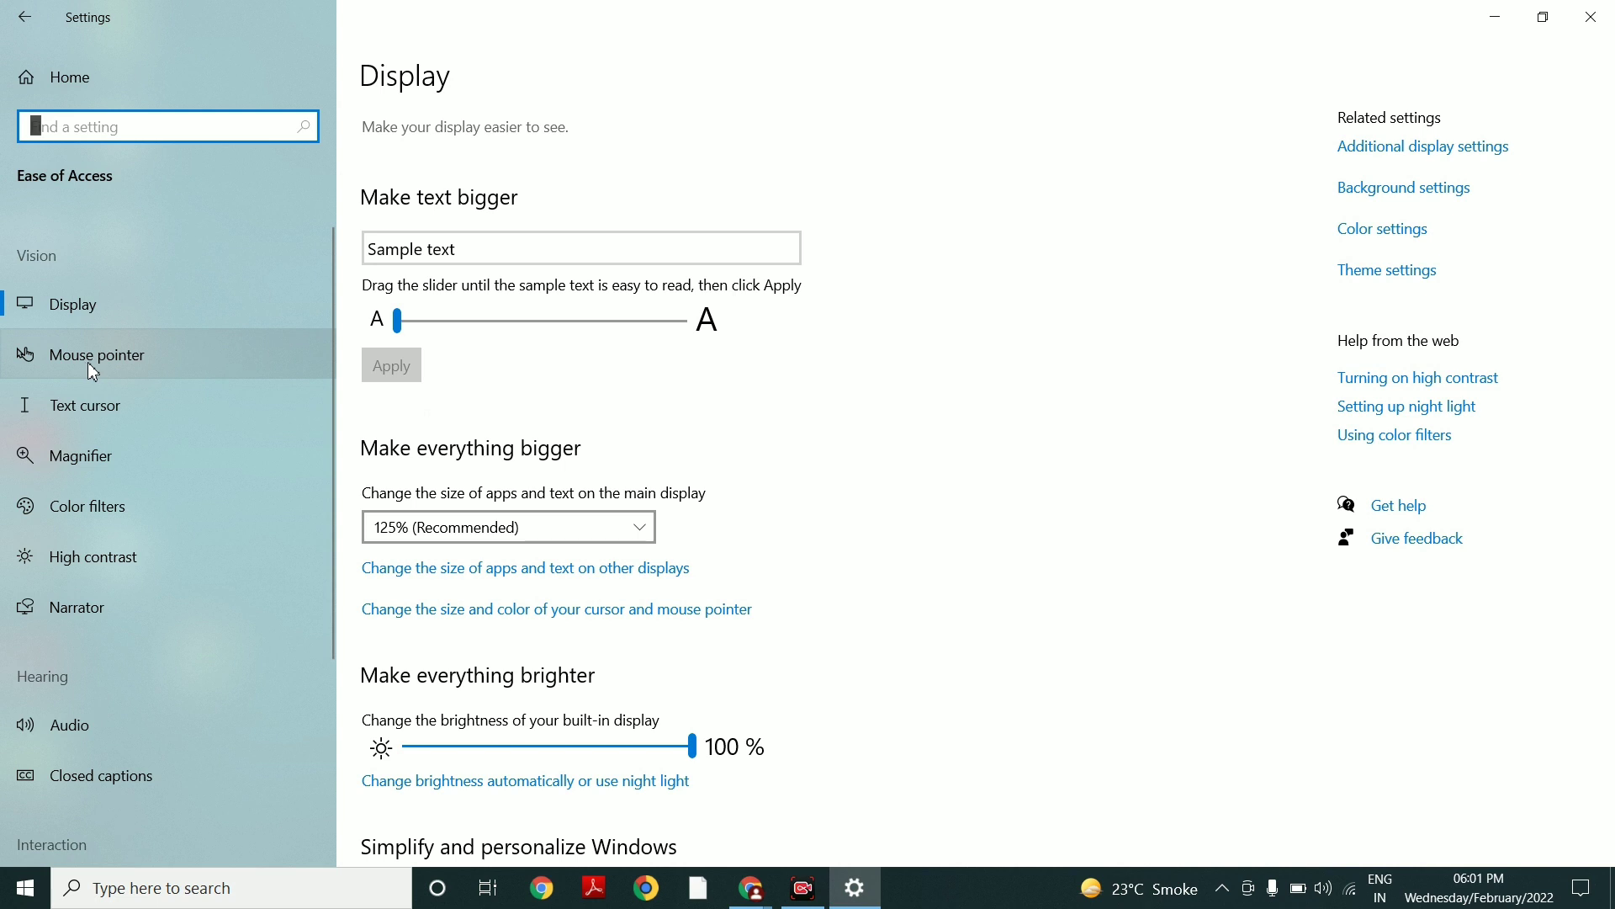
left_click(57, 357)
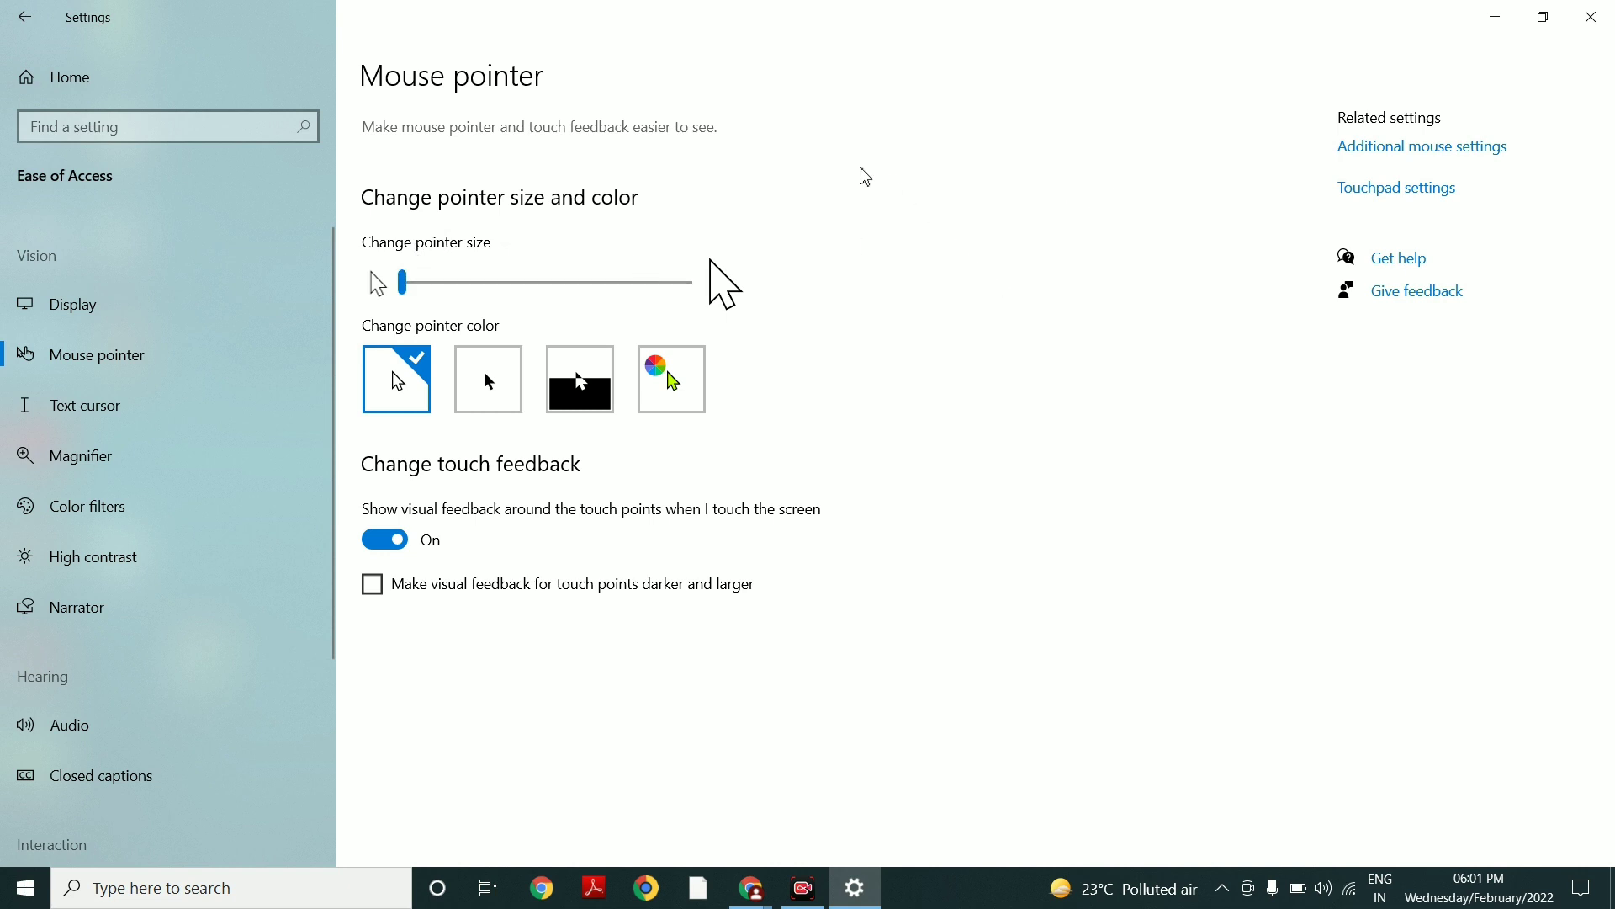
Try the maximum mouse pointer size, and set it slightly below the middle of the size range.
left_click(404, 286)
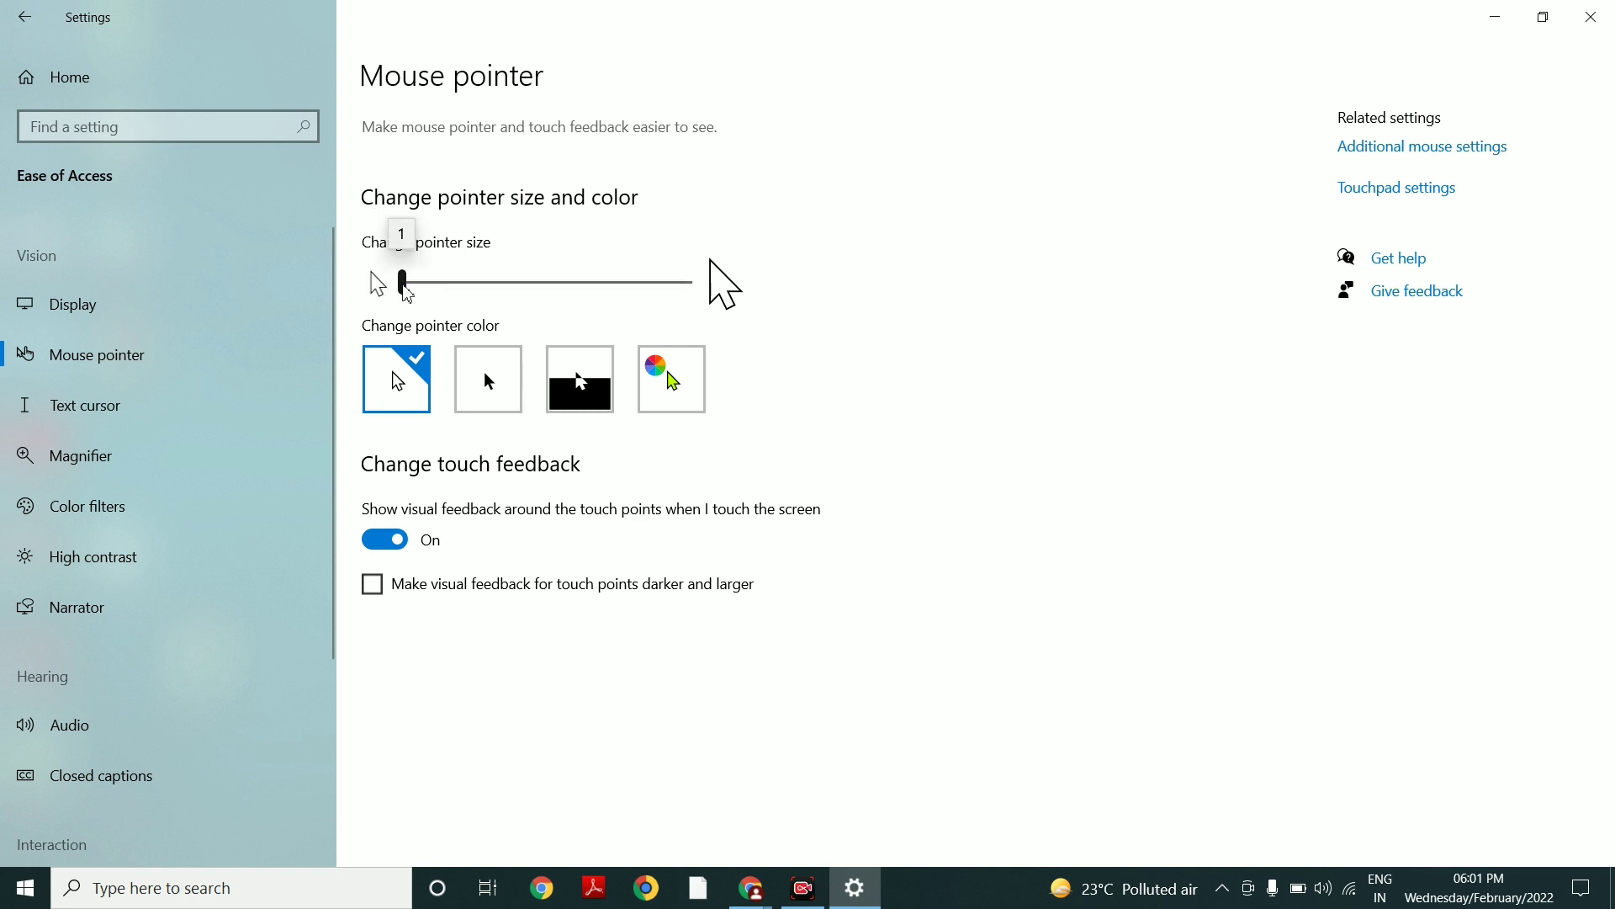
left_click_drag(407, 293, 698, 318)
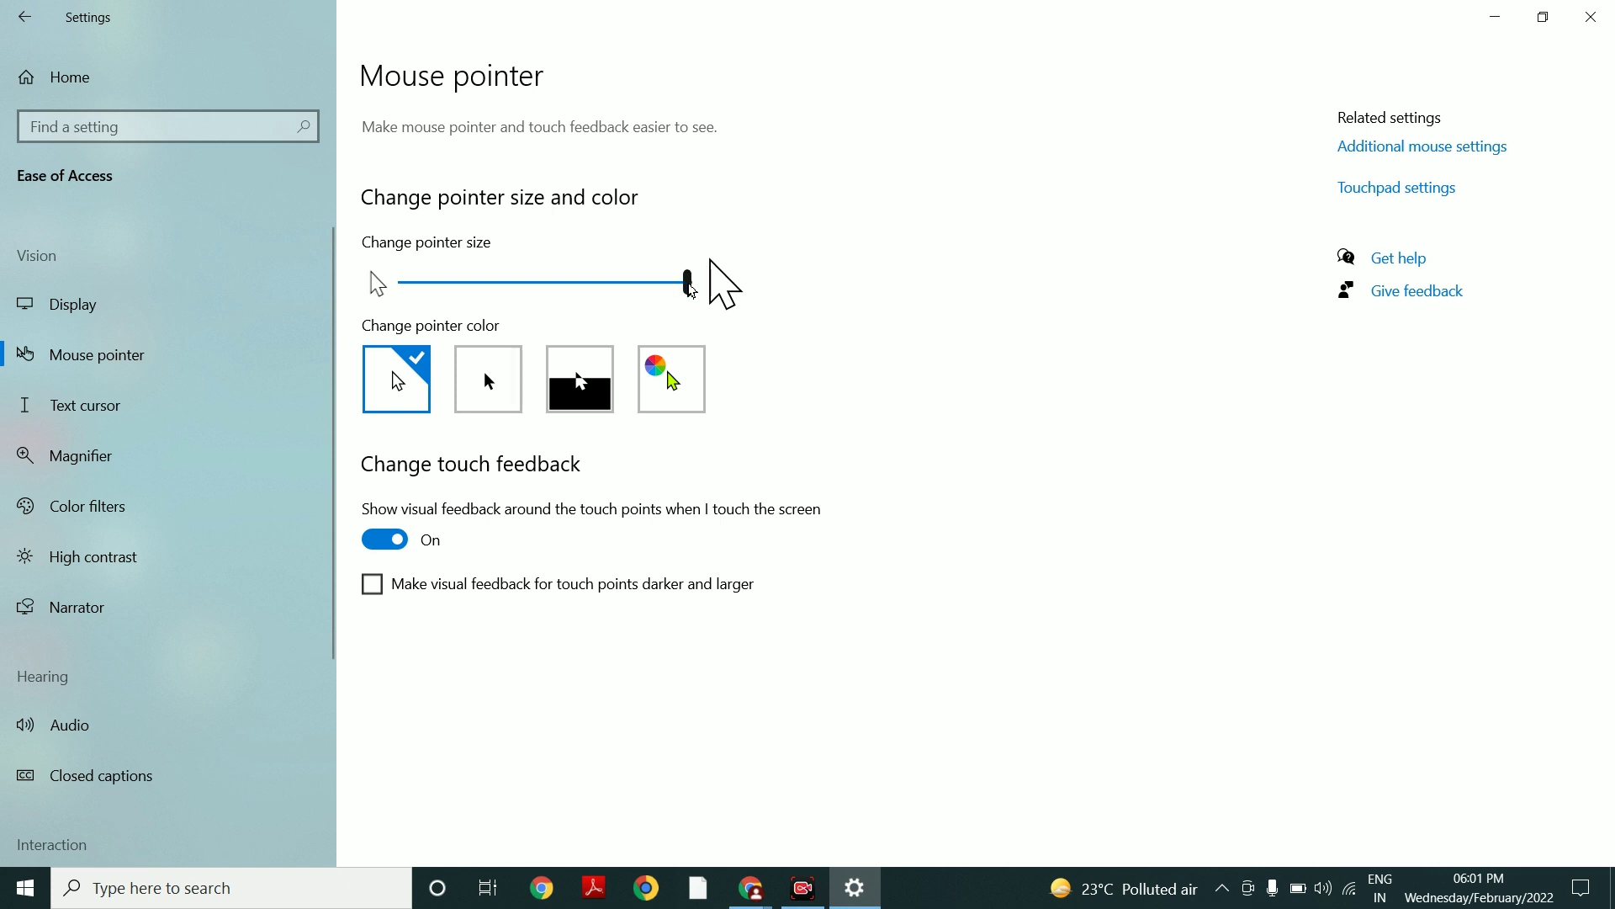
left_click_drag(688, 282, 526, 291)
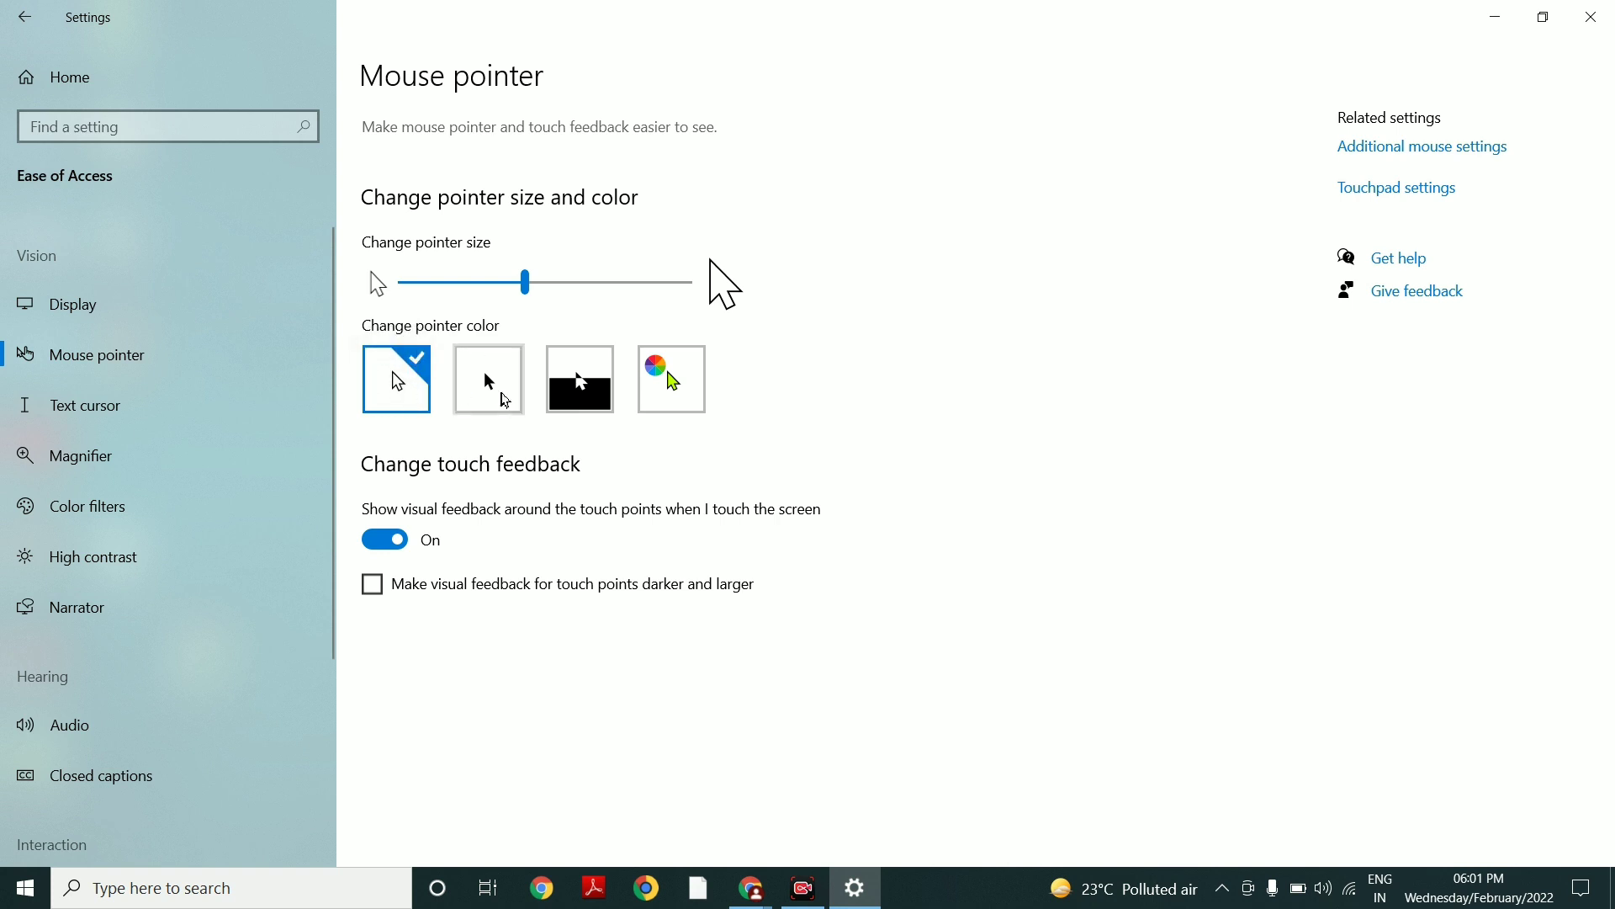
Try the black and inverted pointer colors, and apply the turquoise color from the suggested custom pointer colors.
left_click(523, 399)
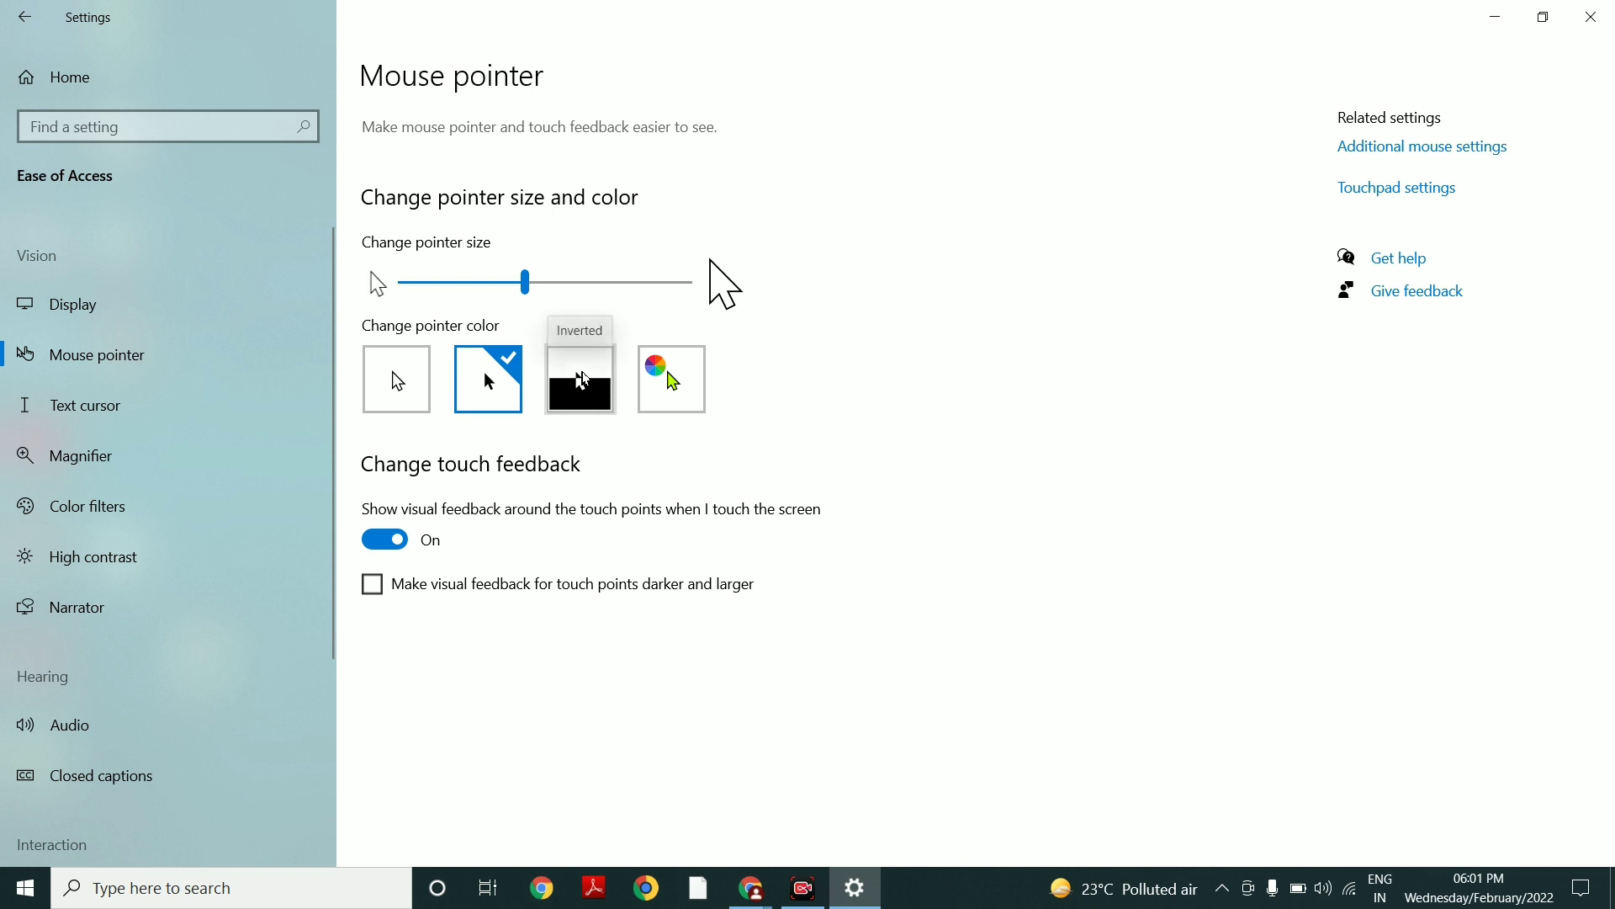
left_click(585, 389)
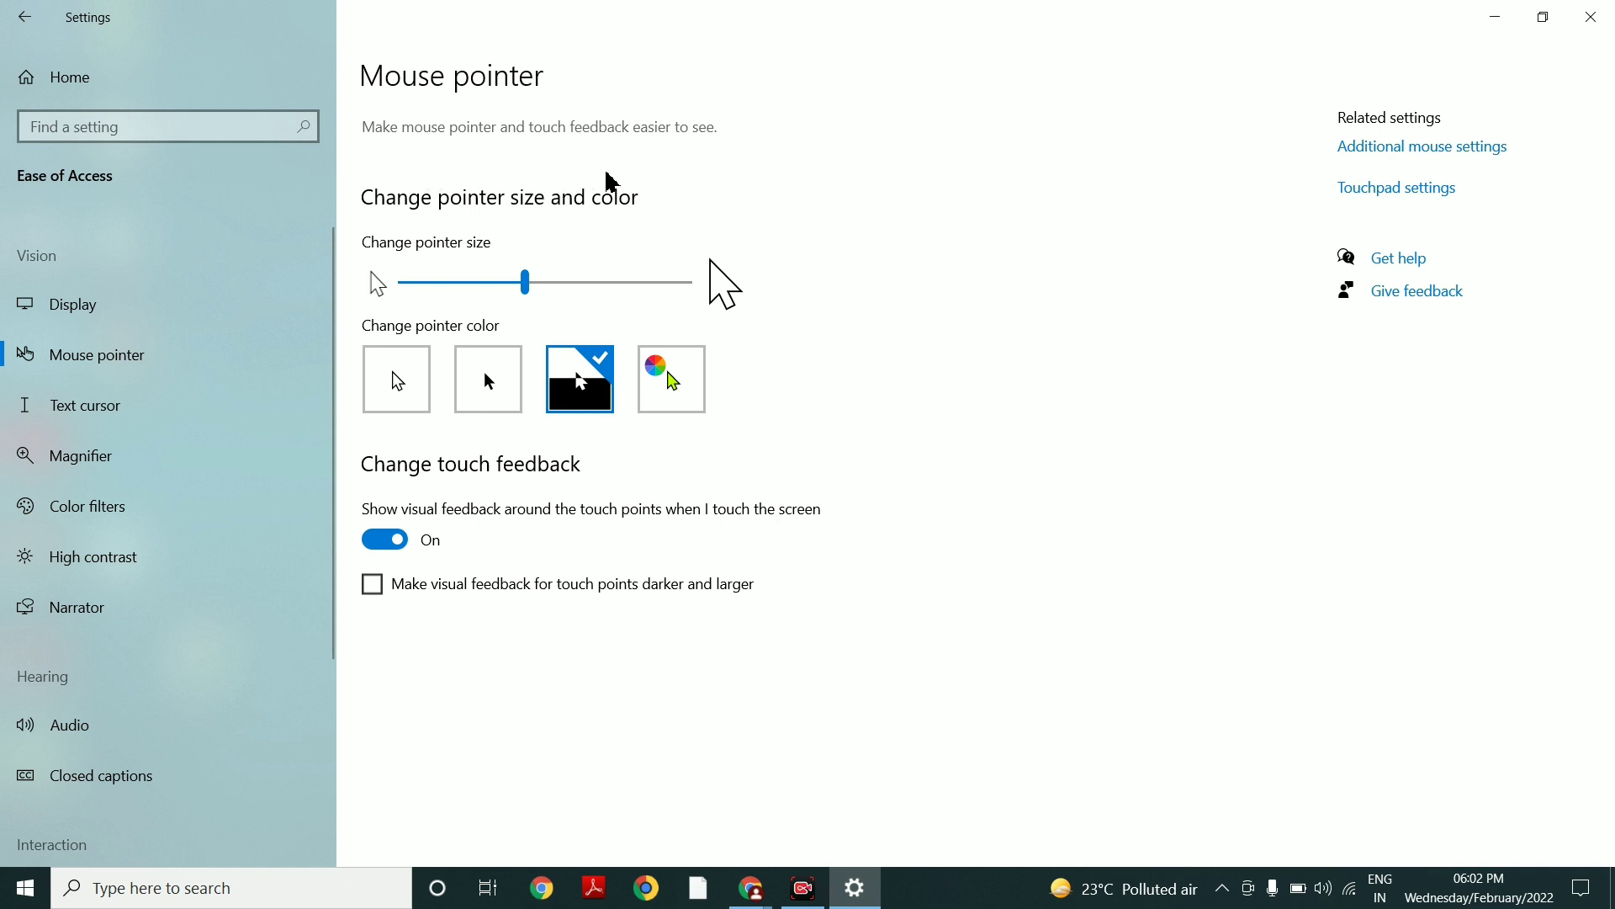
left_click(665, 399)
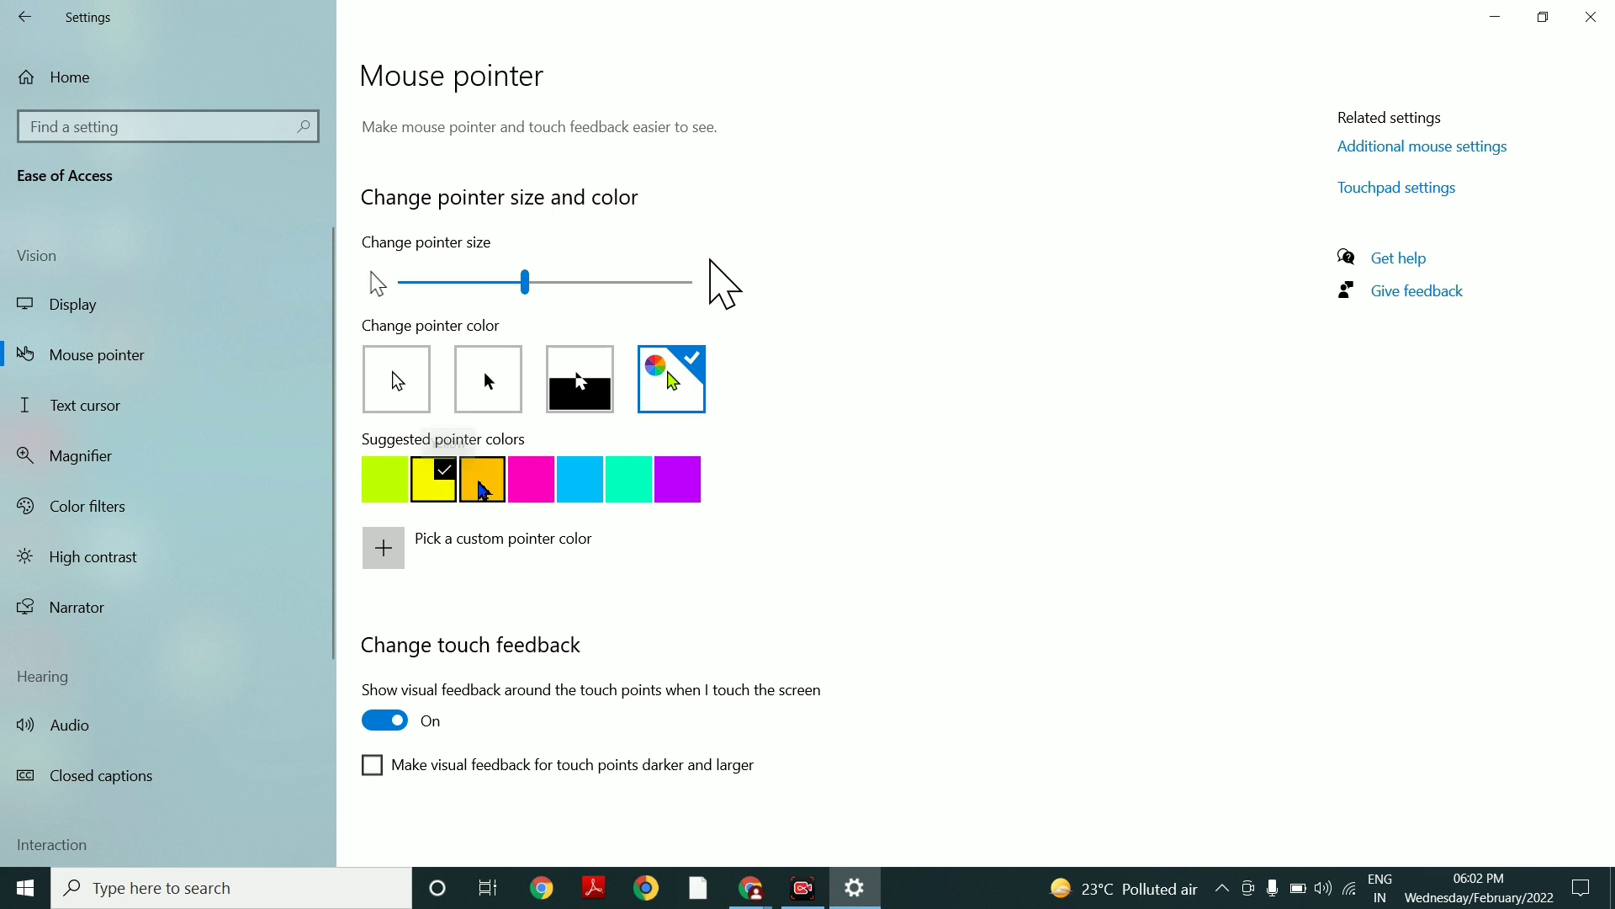
left_click(628, 481)
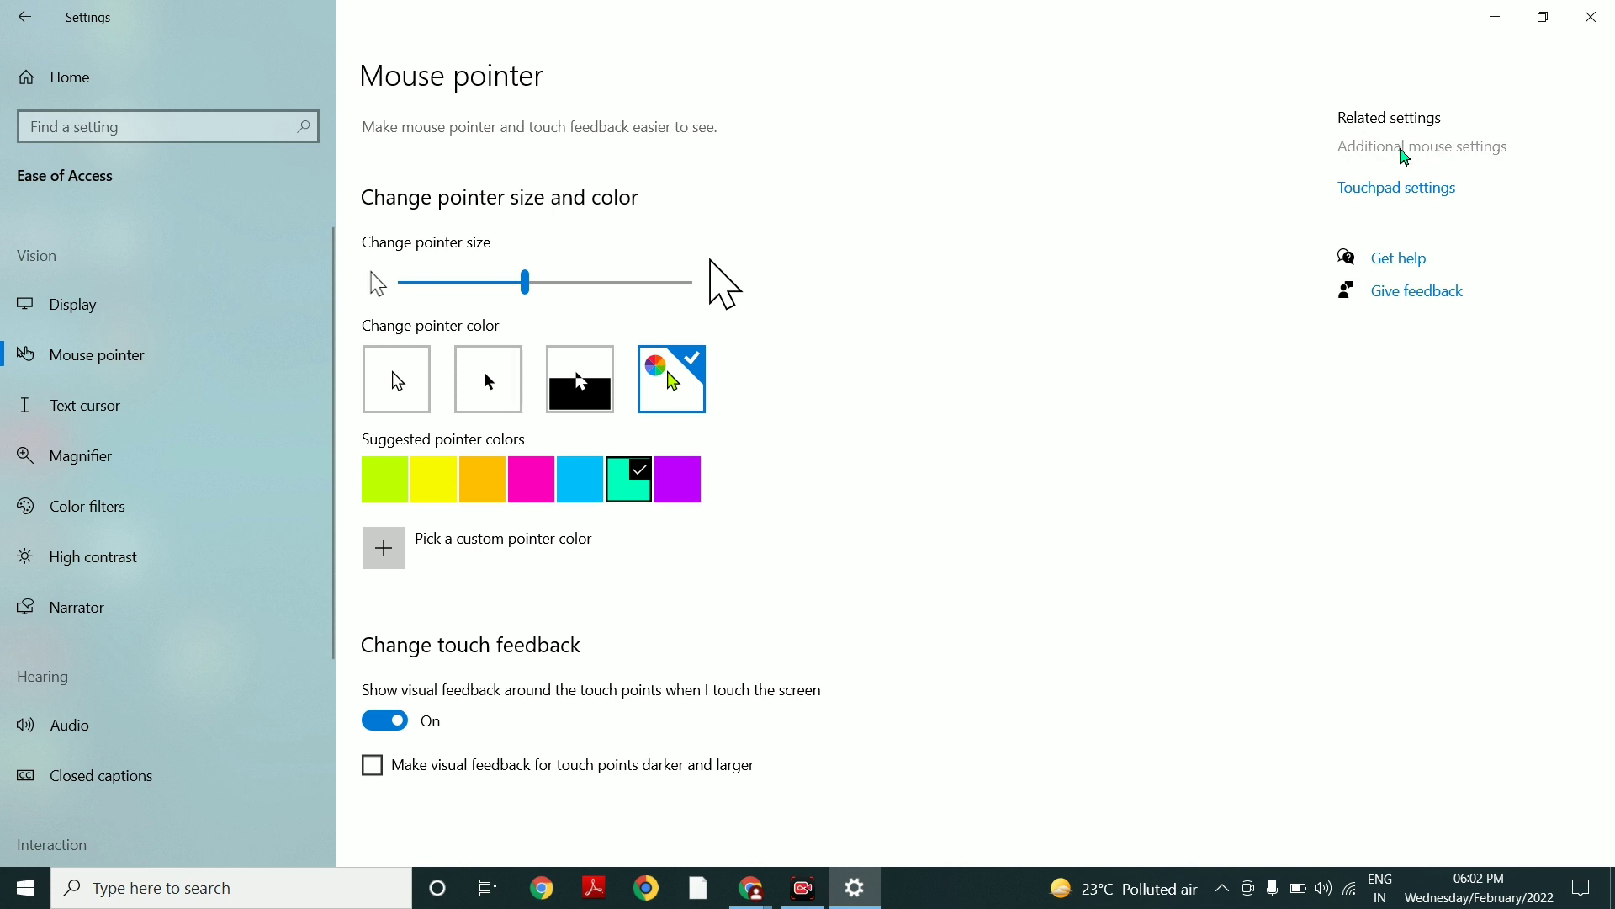
Open the additional mouse settings and set the primary mouse button to Right.
left_click(1404, 157)
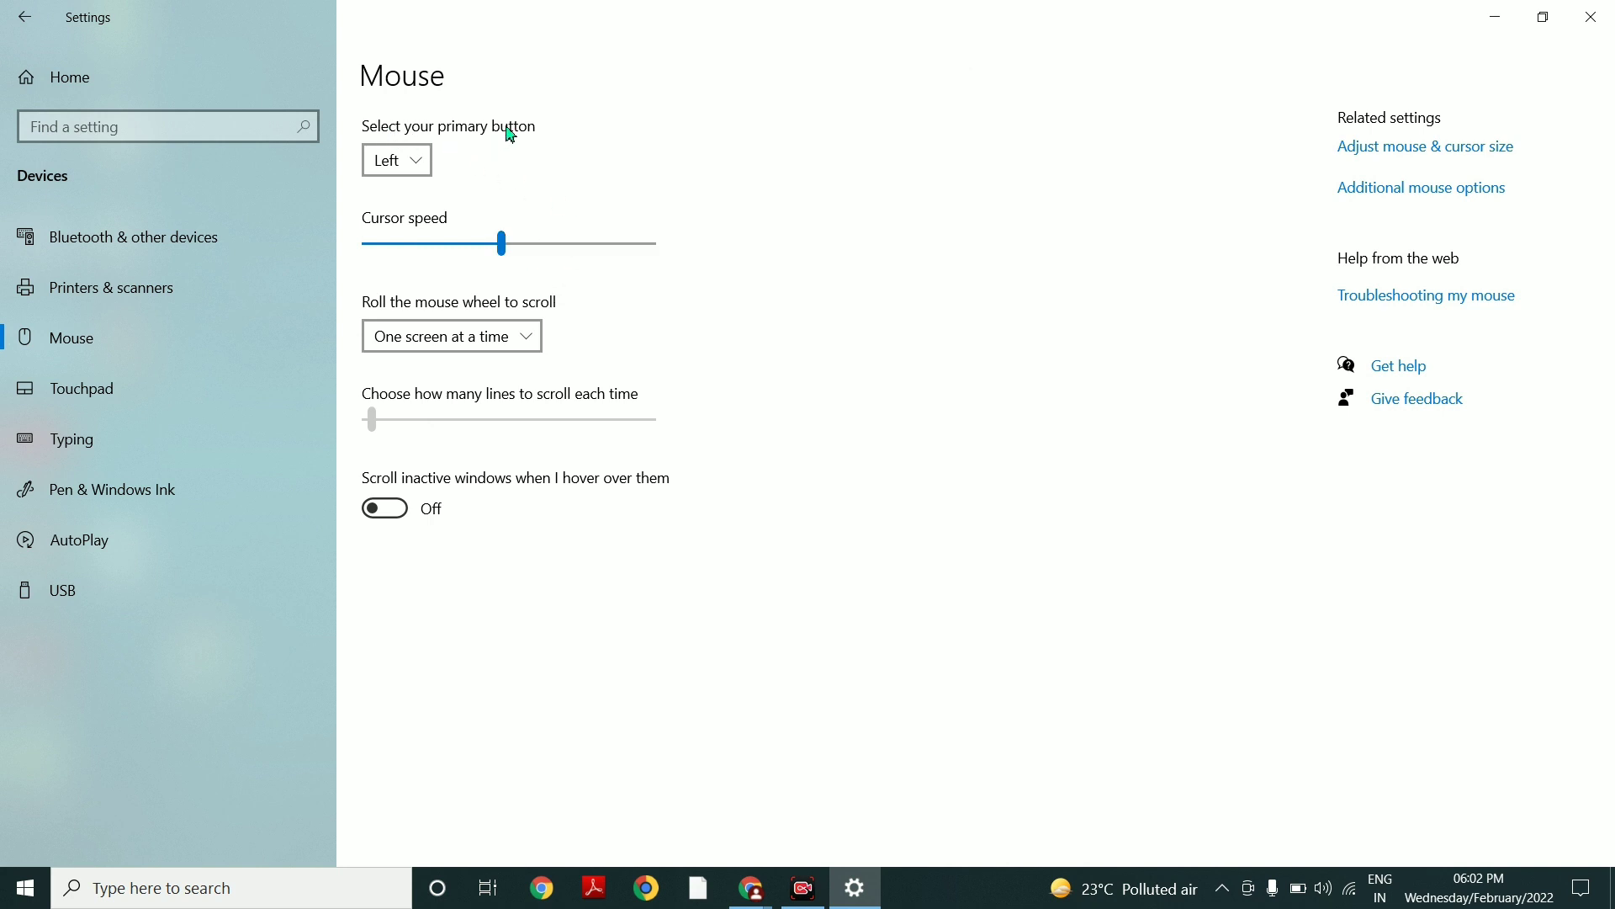
left_click(427, 170)
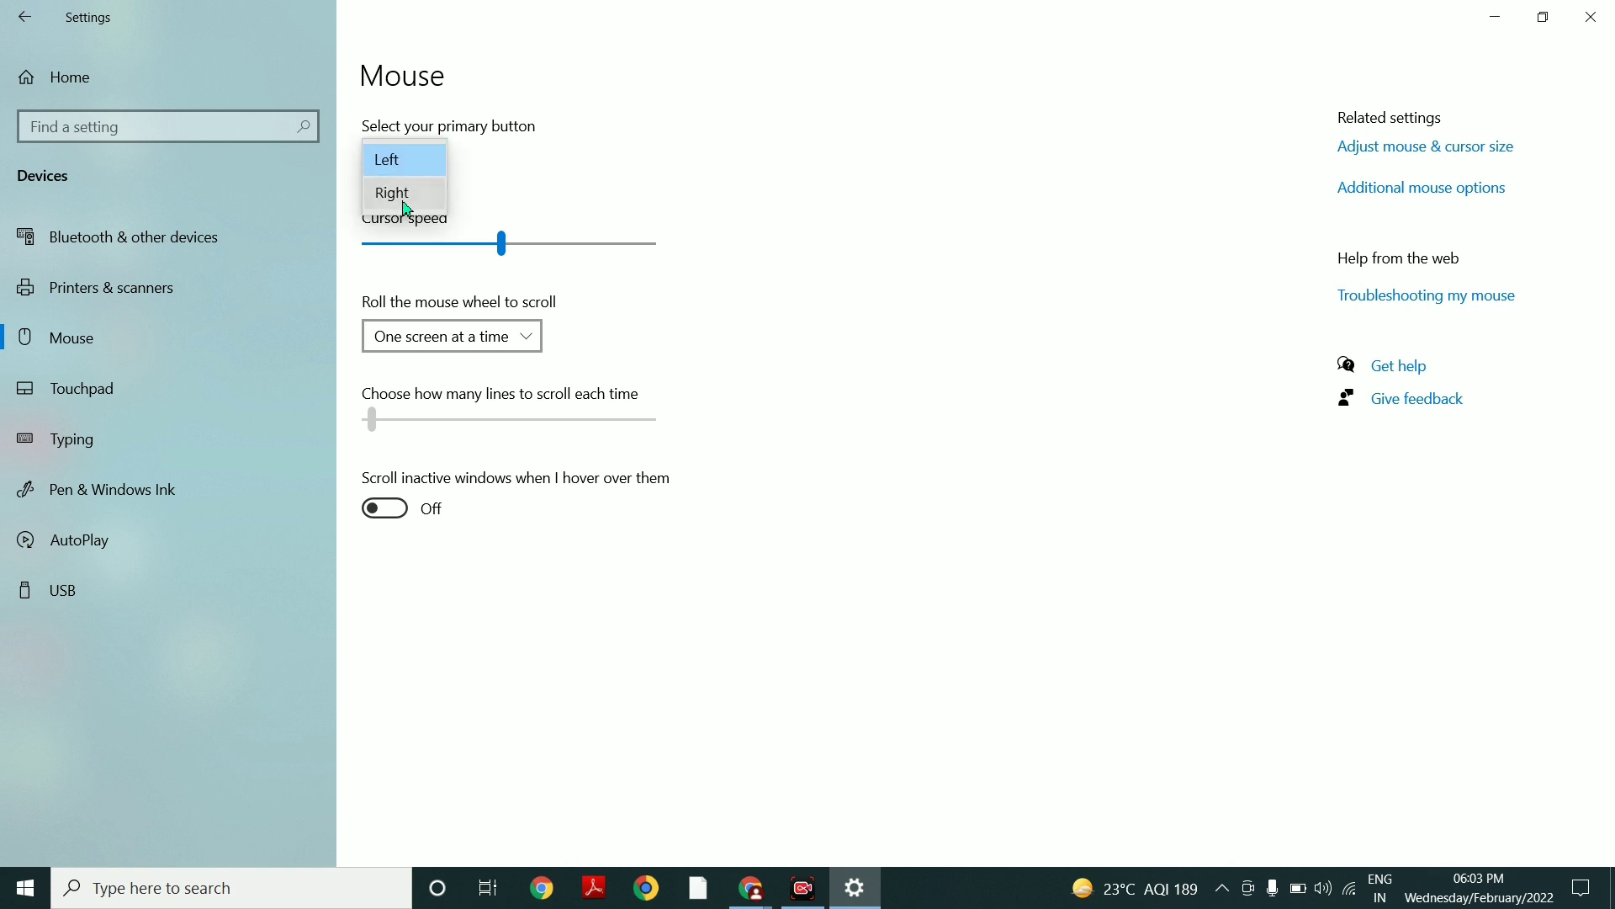
left_click(406, 199)
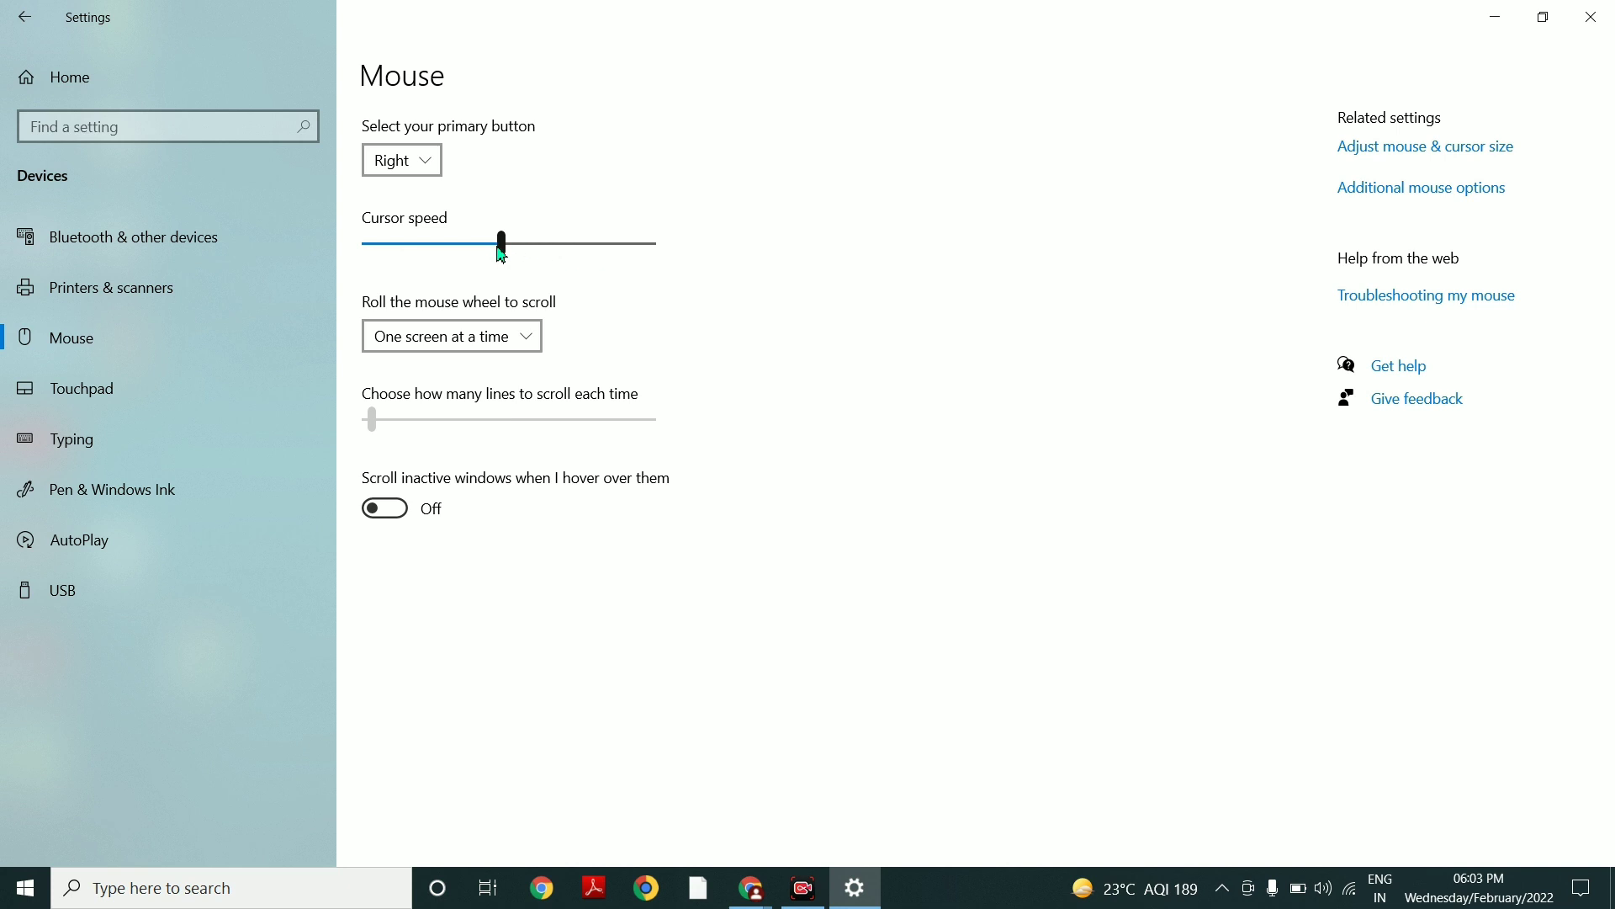
Set the cursor speed slightly above the middle of its range and keep wheel scrolling at One screen at a time.
left_click_drag(504, 245, 707, 251)
left_click_drag(657, 245, 519, 257)
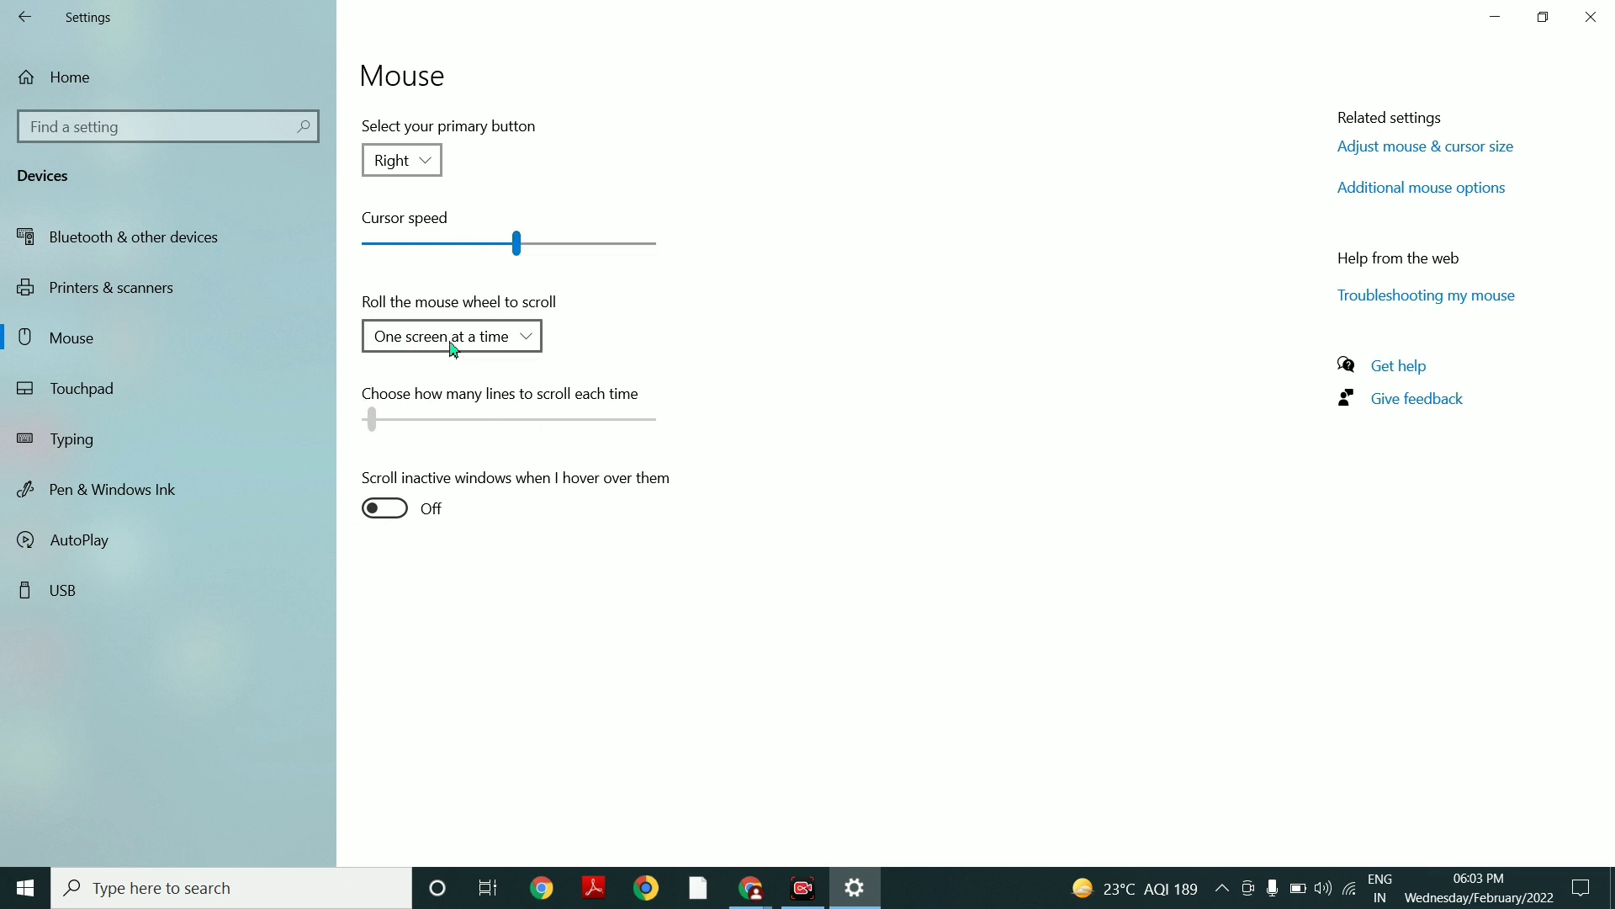
left_click(531, 344)
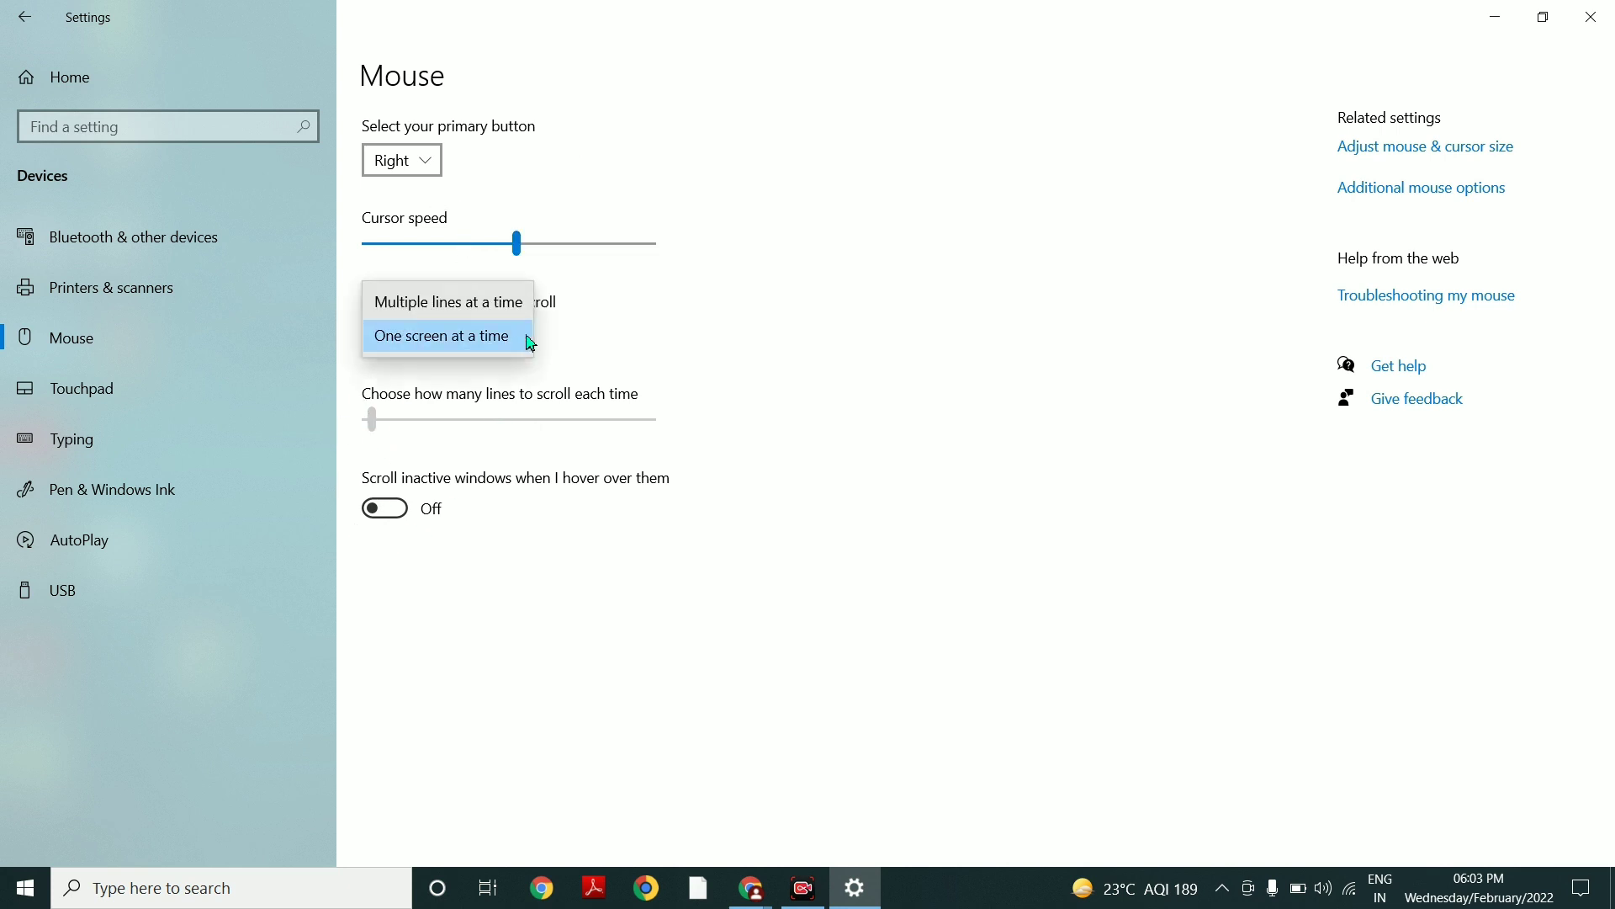
left_click(455, 344)
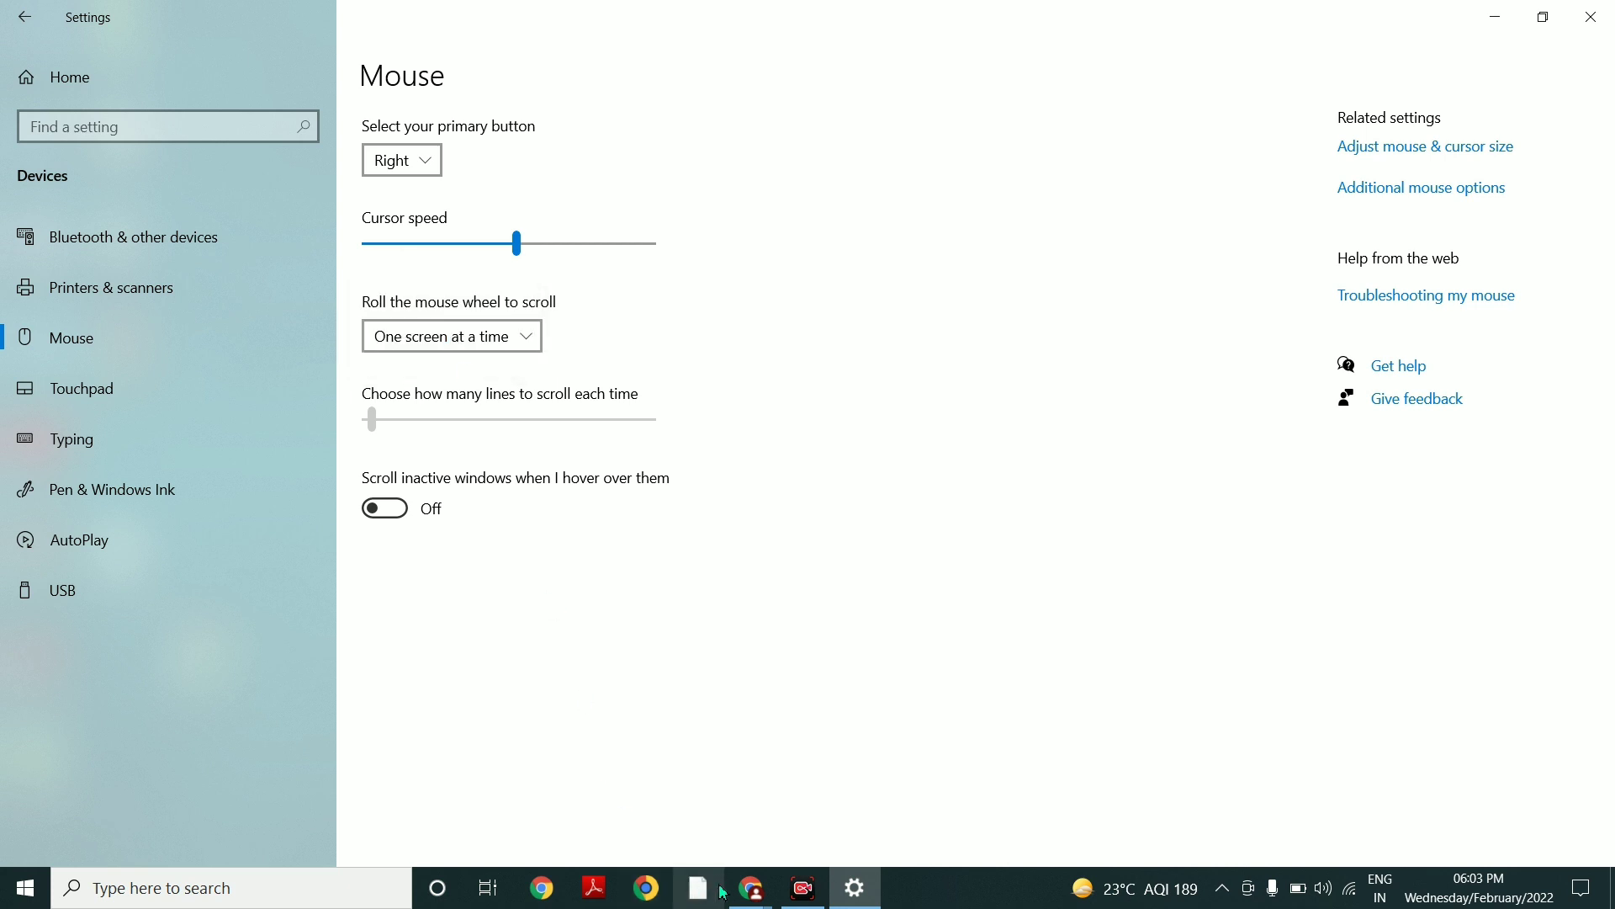
Switch to the Chrome window with the "images" search results and test the mouse wheel scrolling up and down the page.
mouse_move(745, 900)
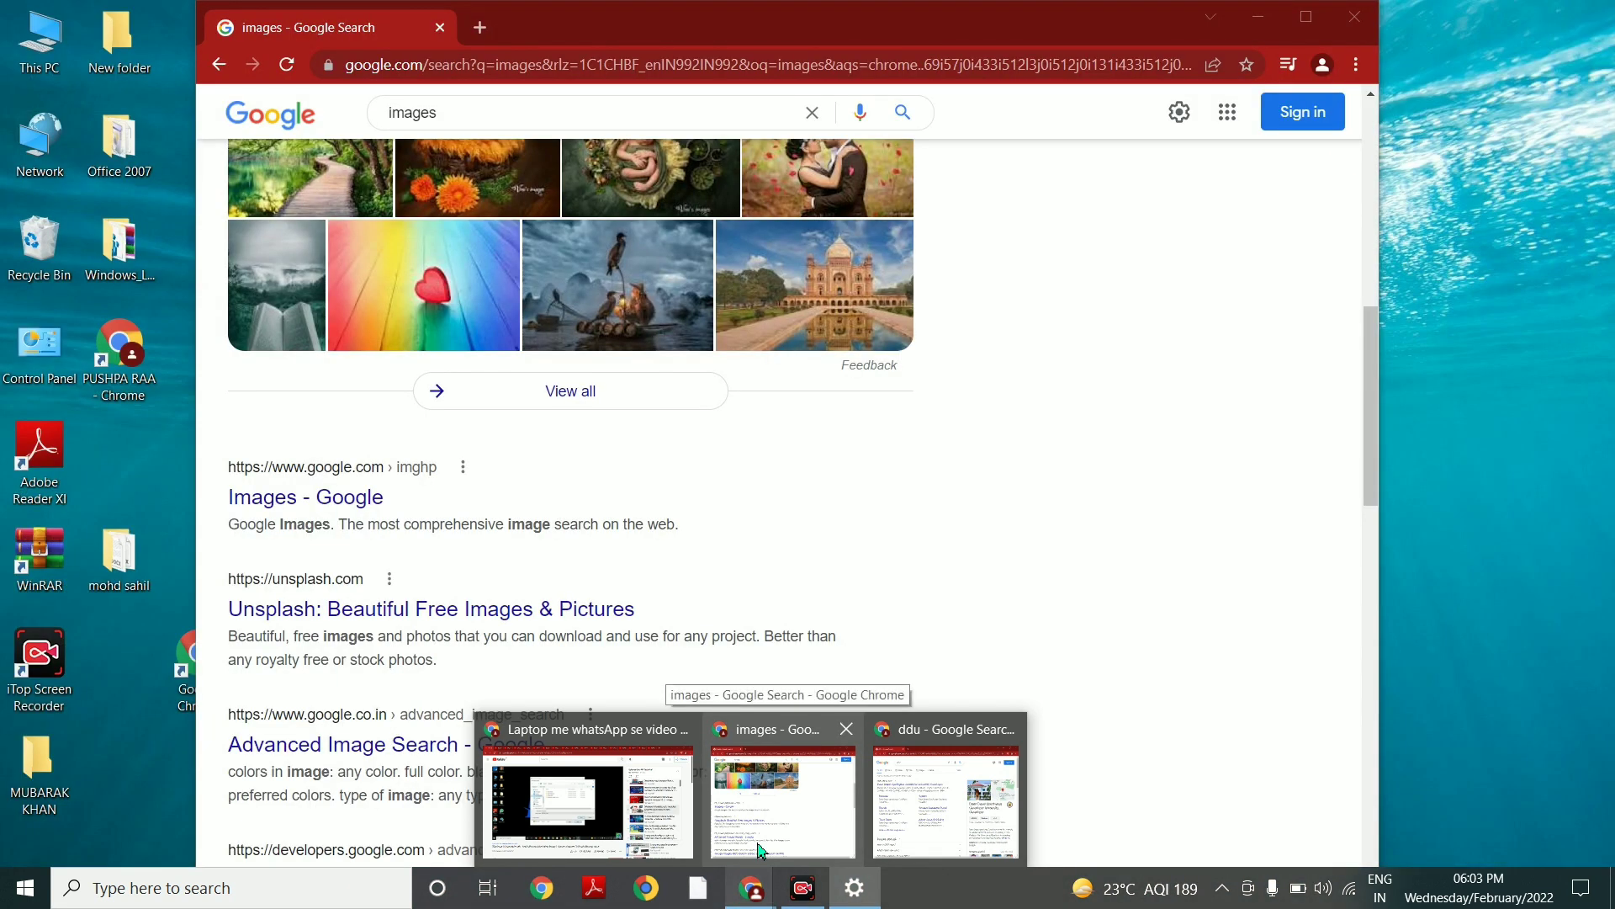
left_click(766, 823)
scroll(847, 541, "up", 10)
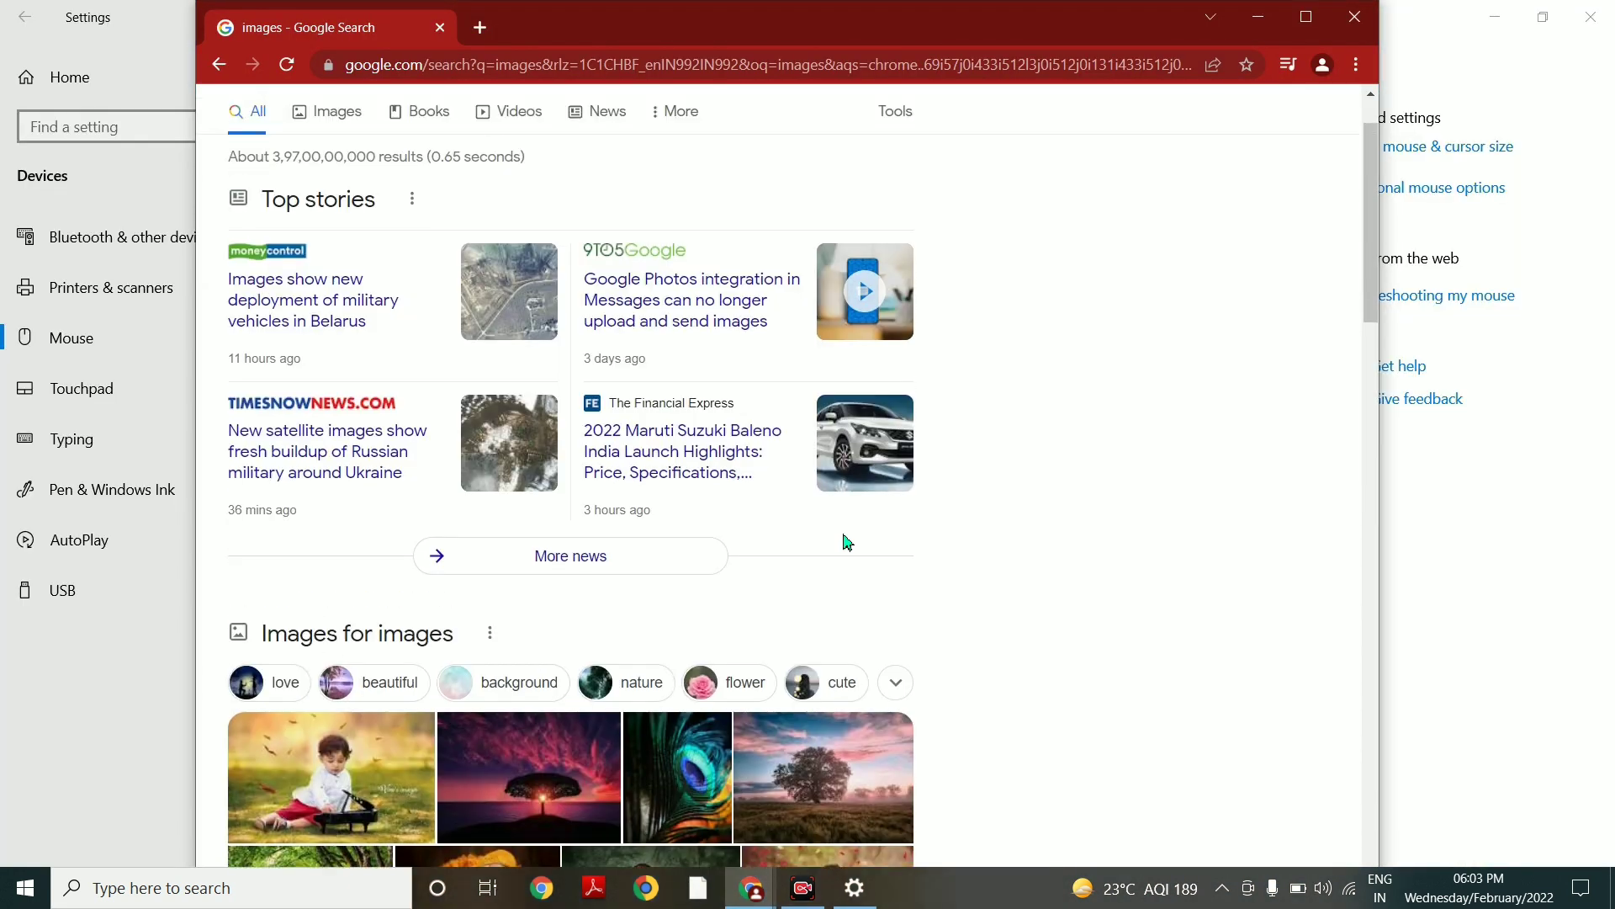
scroll(847, 542, "down", 20)
scroll(847, 542, "up", 20)
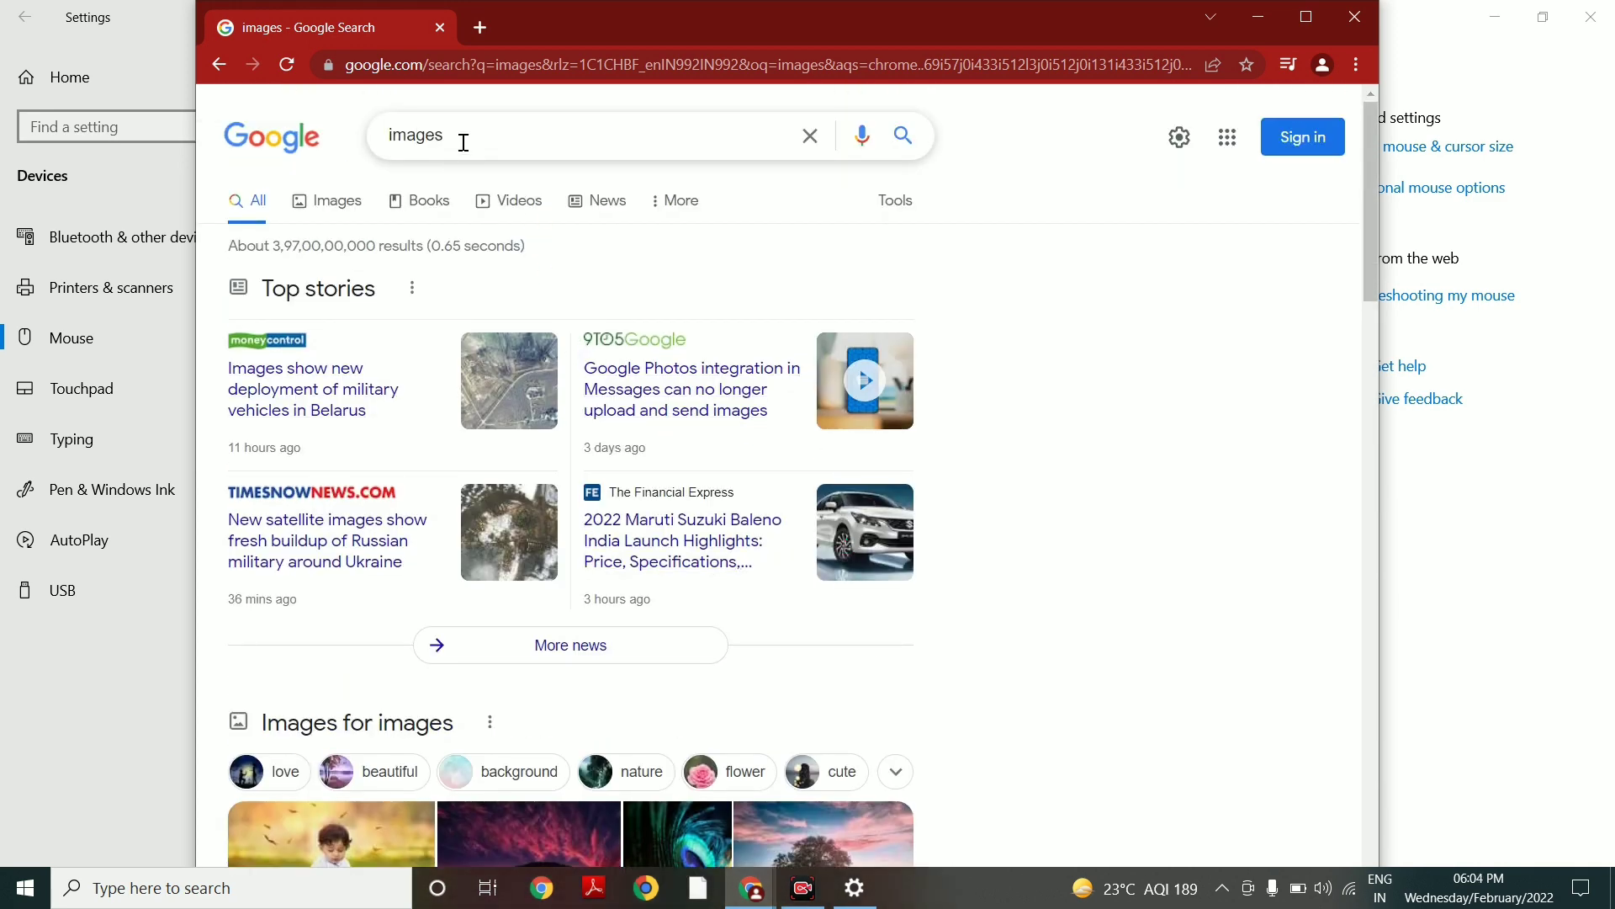
scroll(901, 395, "down", 8)
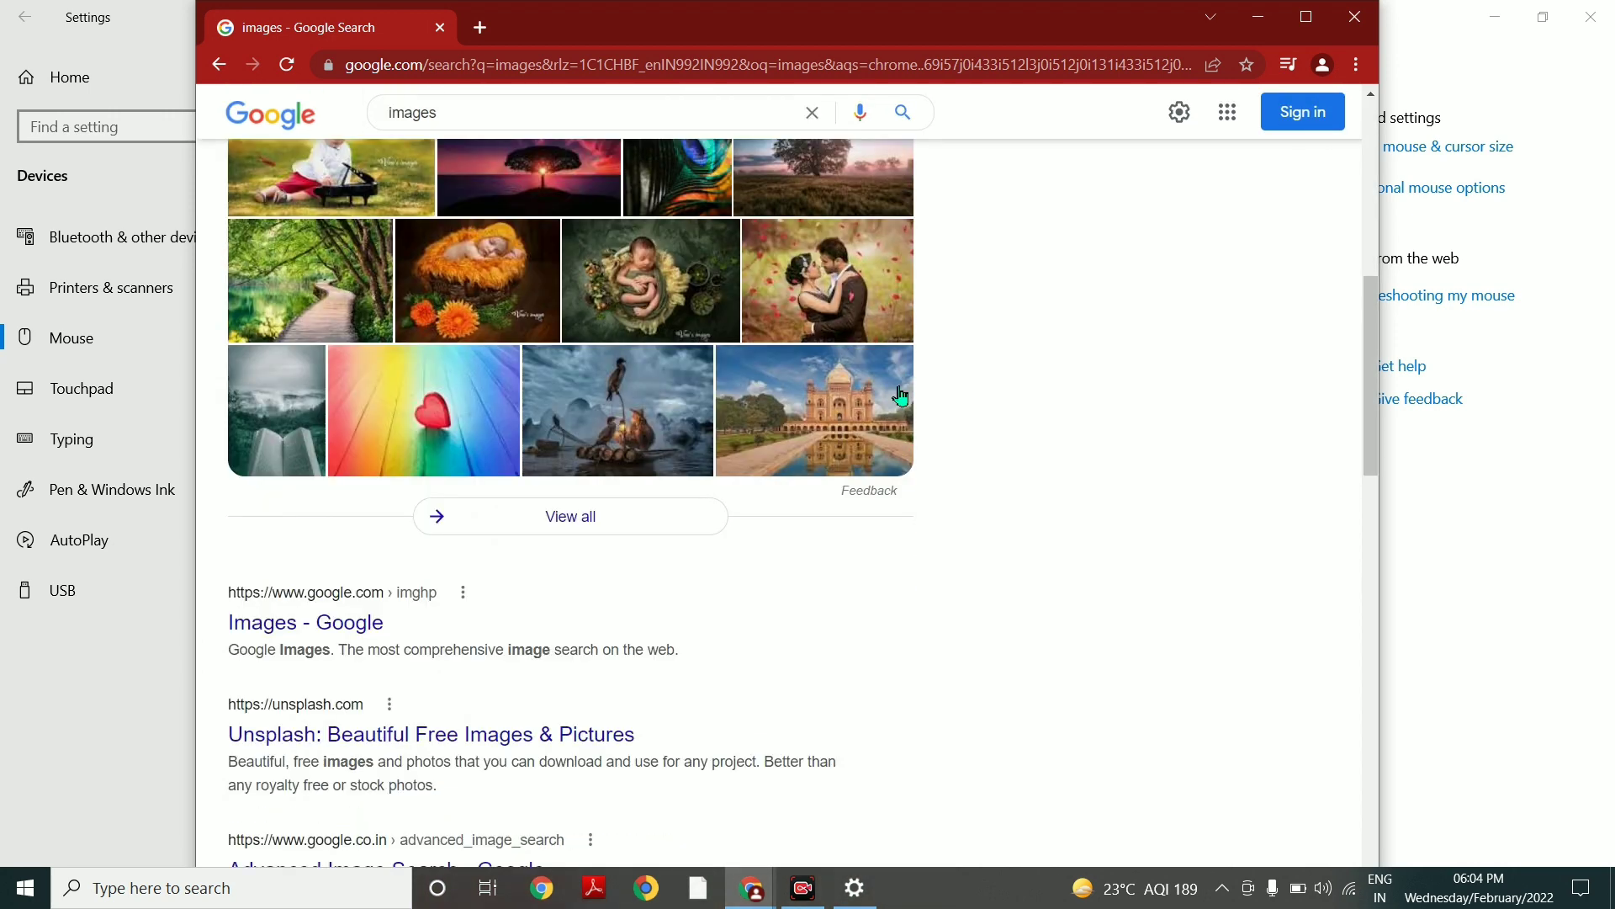
scroll(900, 395, "down", 20)
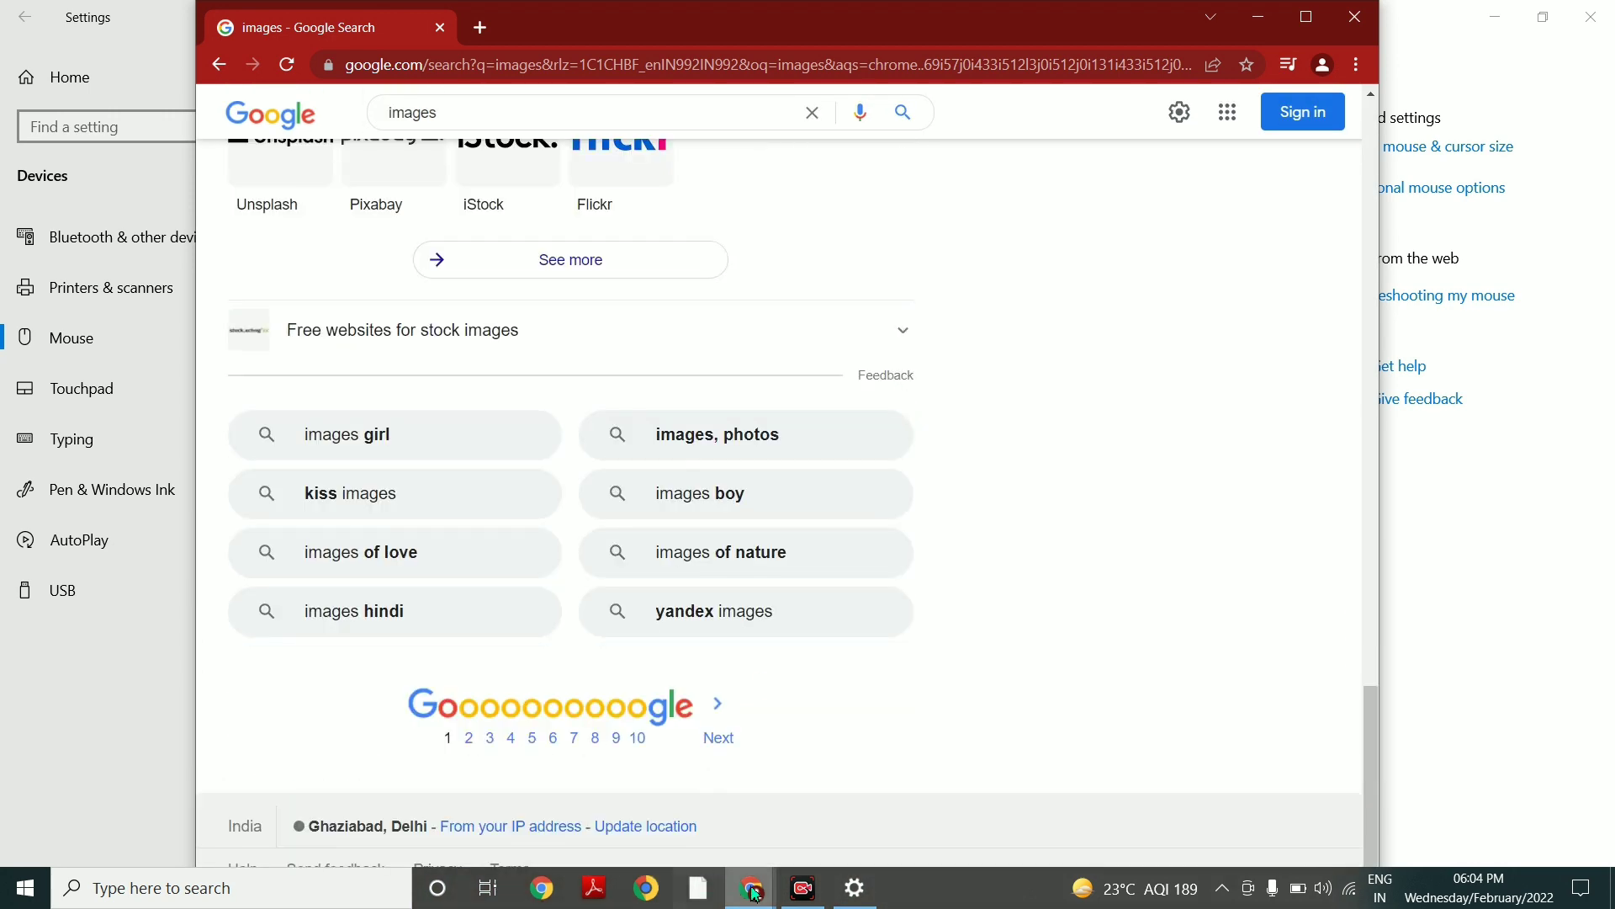
Back in the mouse settings, set wheel scrolling to Multiple lines at a time and the lines per scroll slightly above the middle of the range.
mouse_move(744, 894)
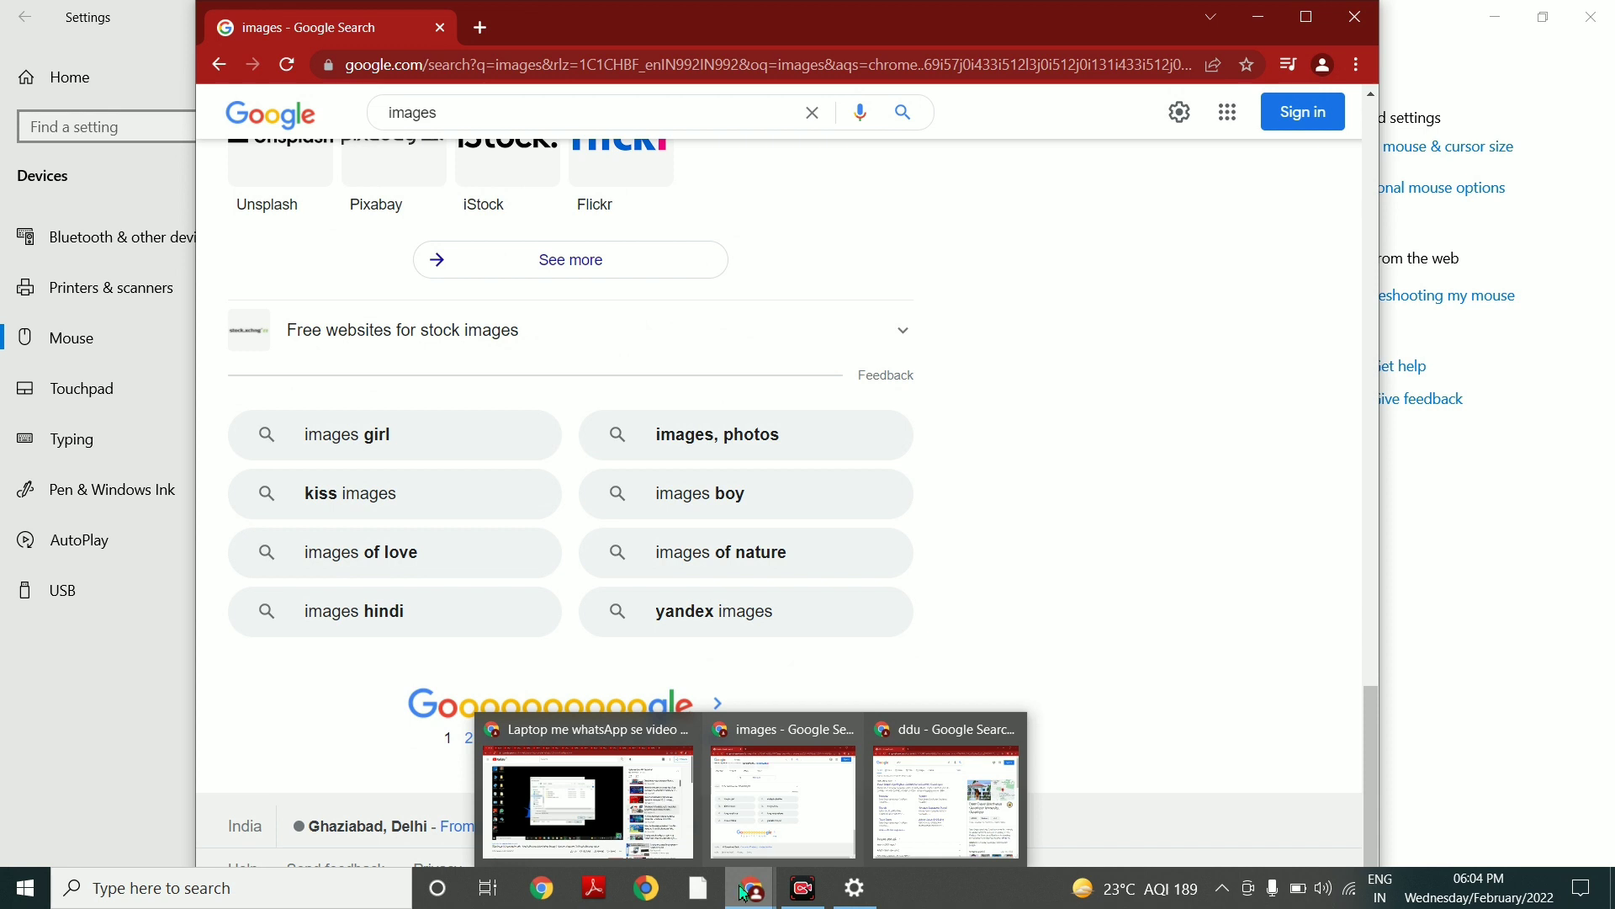
right_click(744, 894)
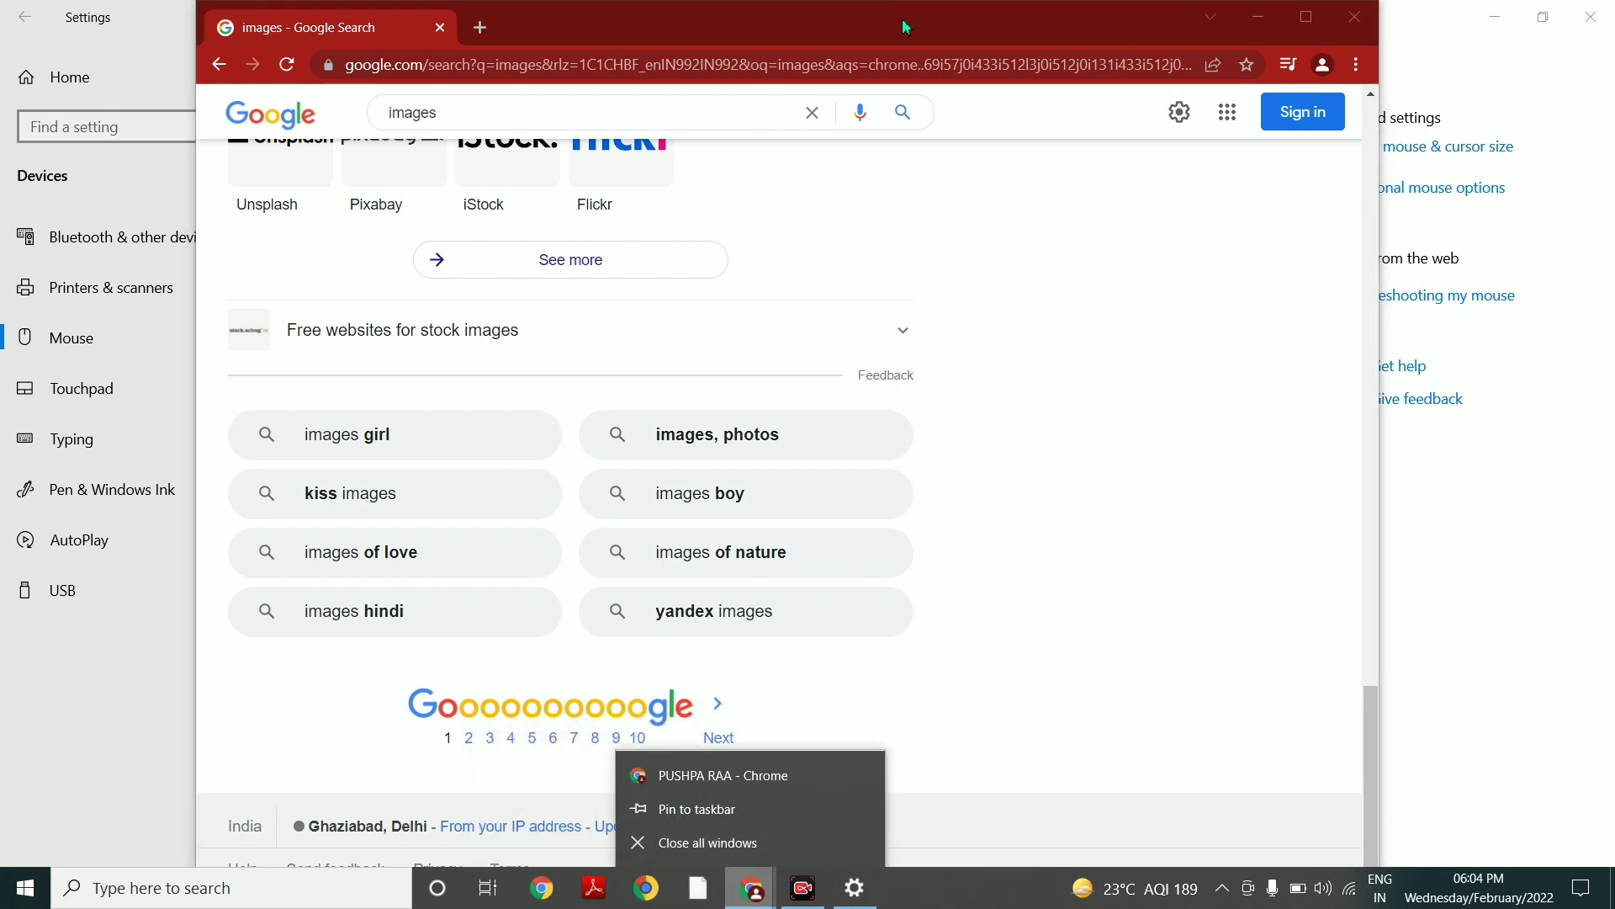
right_click(866, 883)
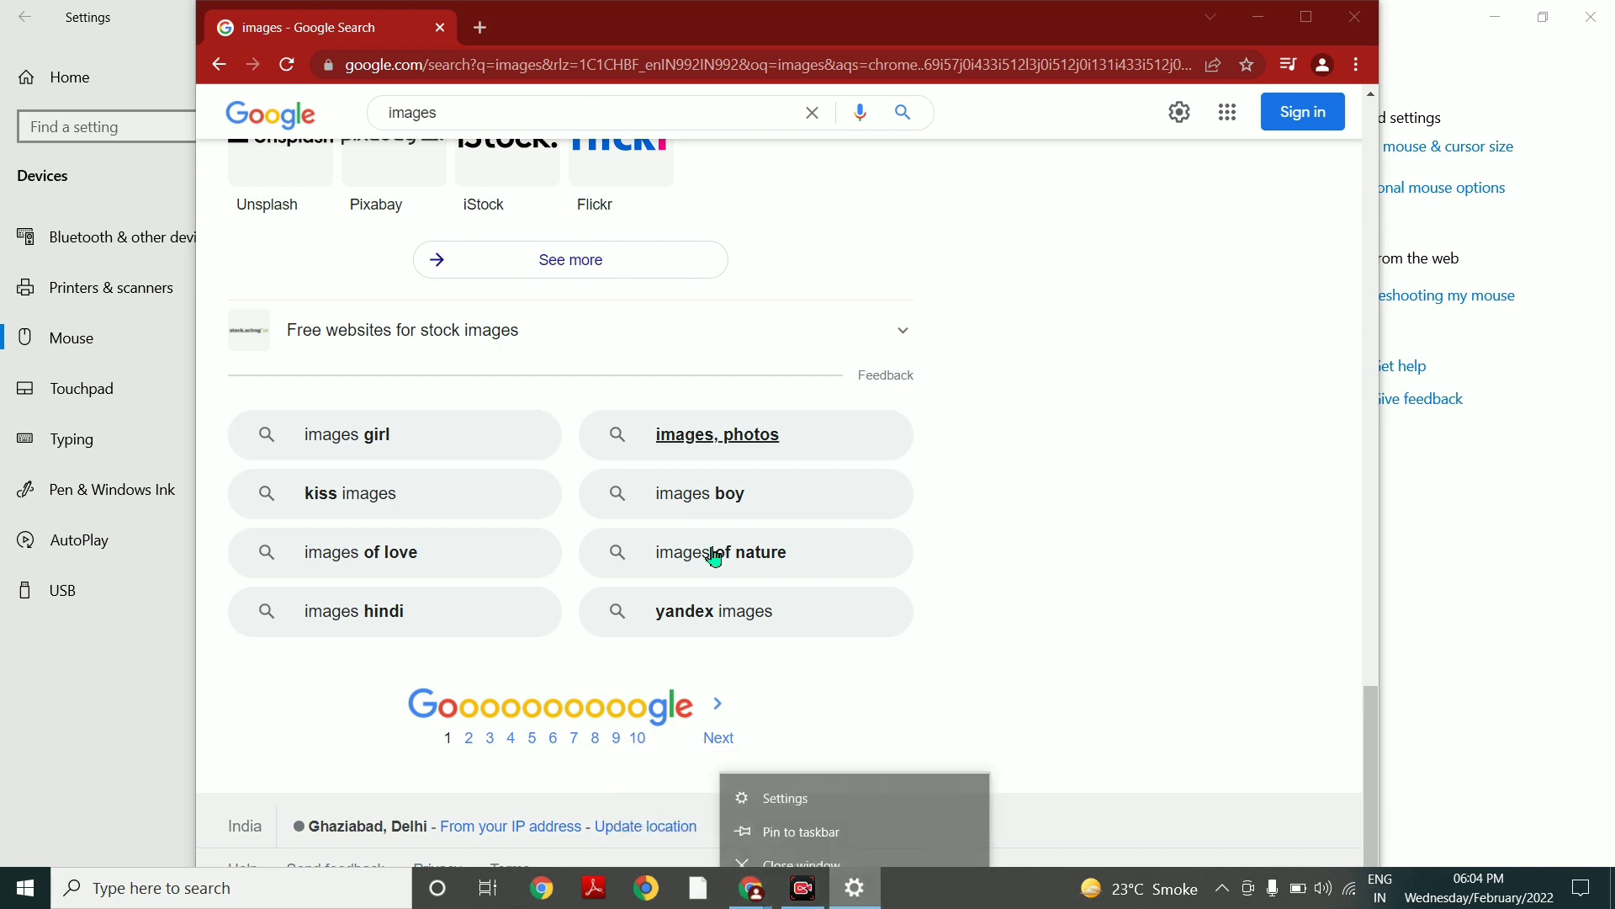
left_click(791, 842)
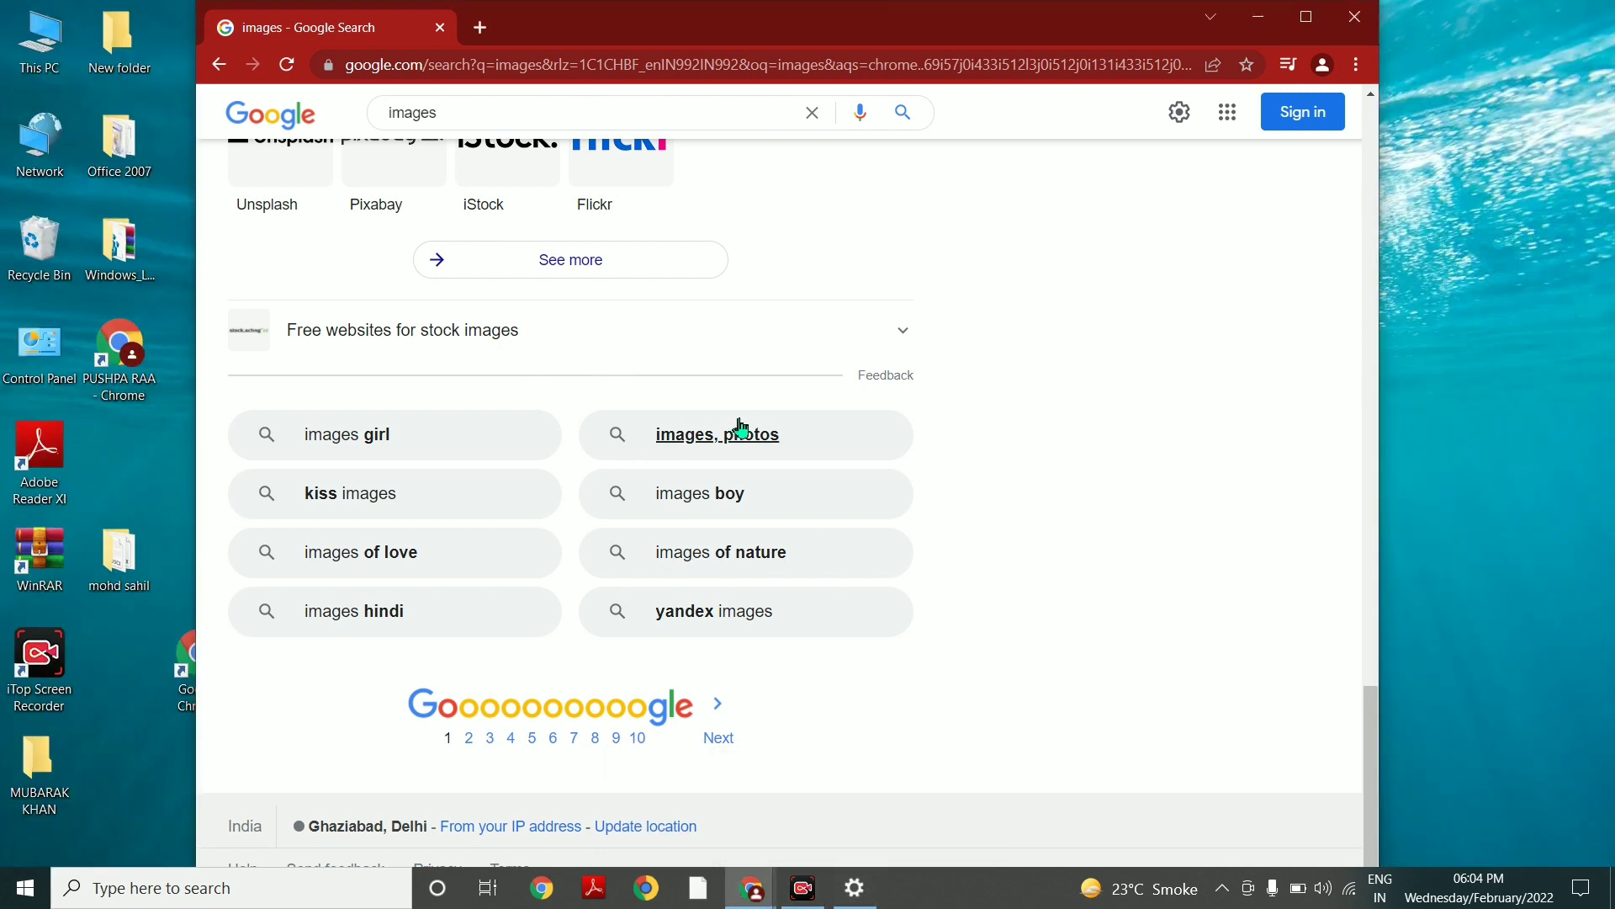
left_click(855, 889)
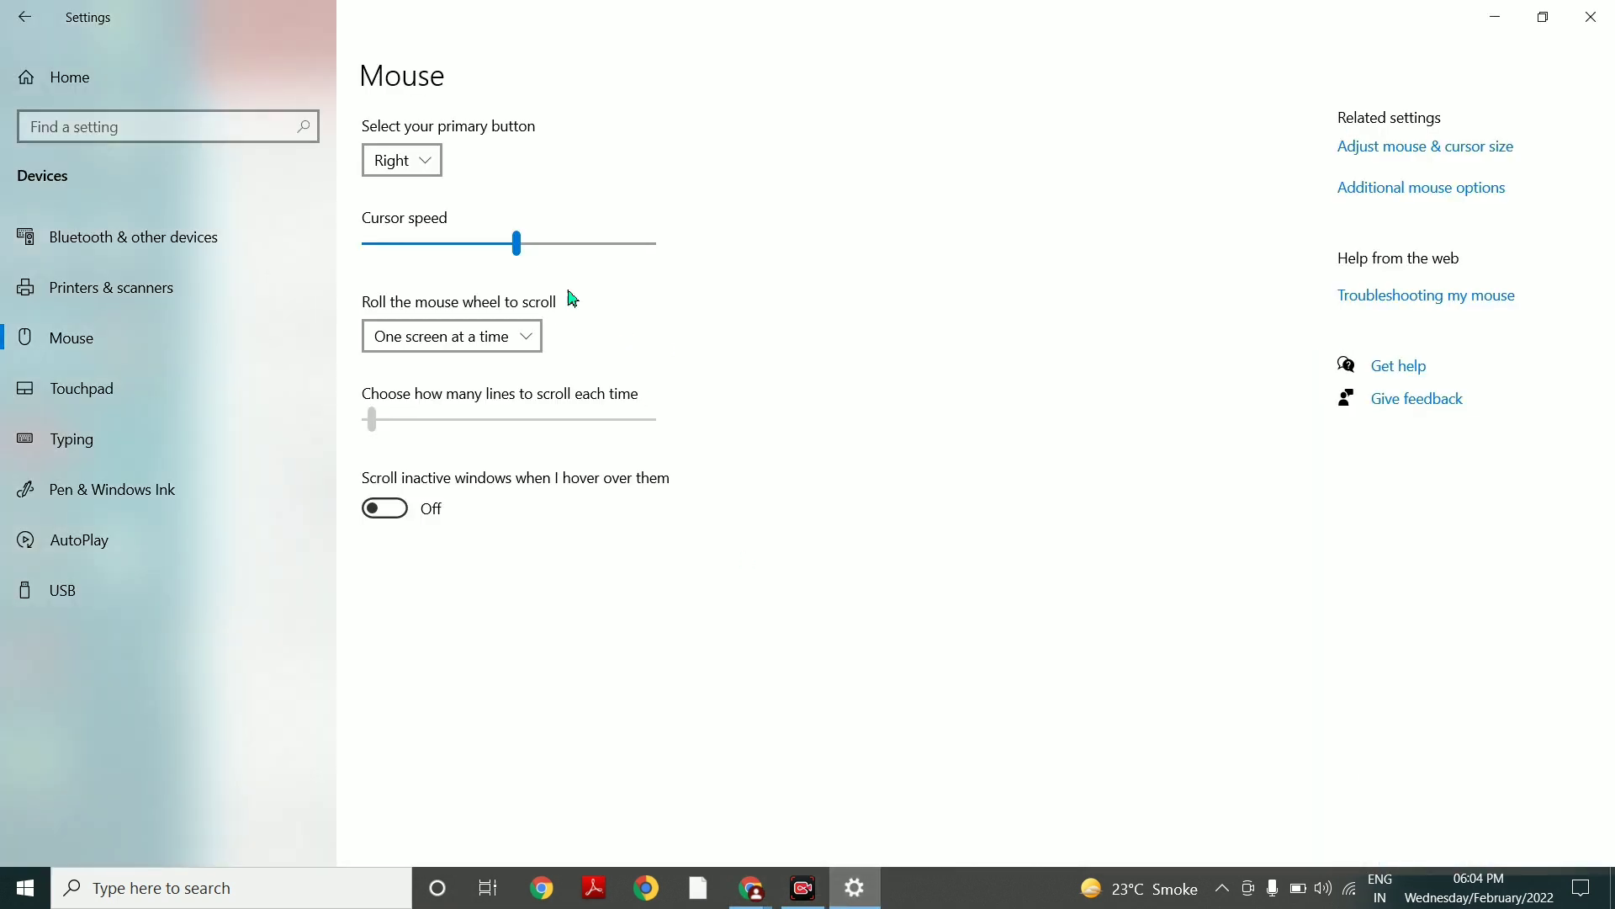
left_click(462, 338)
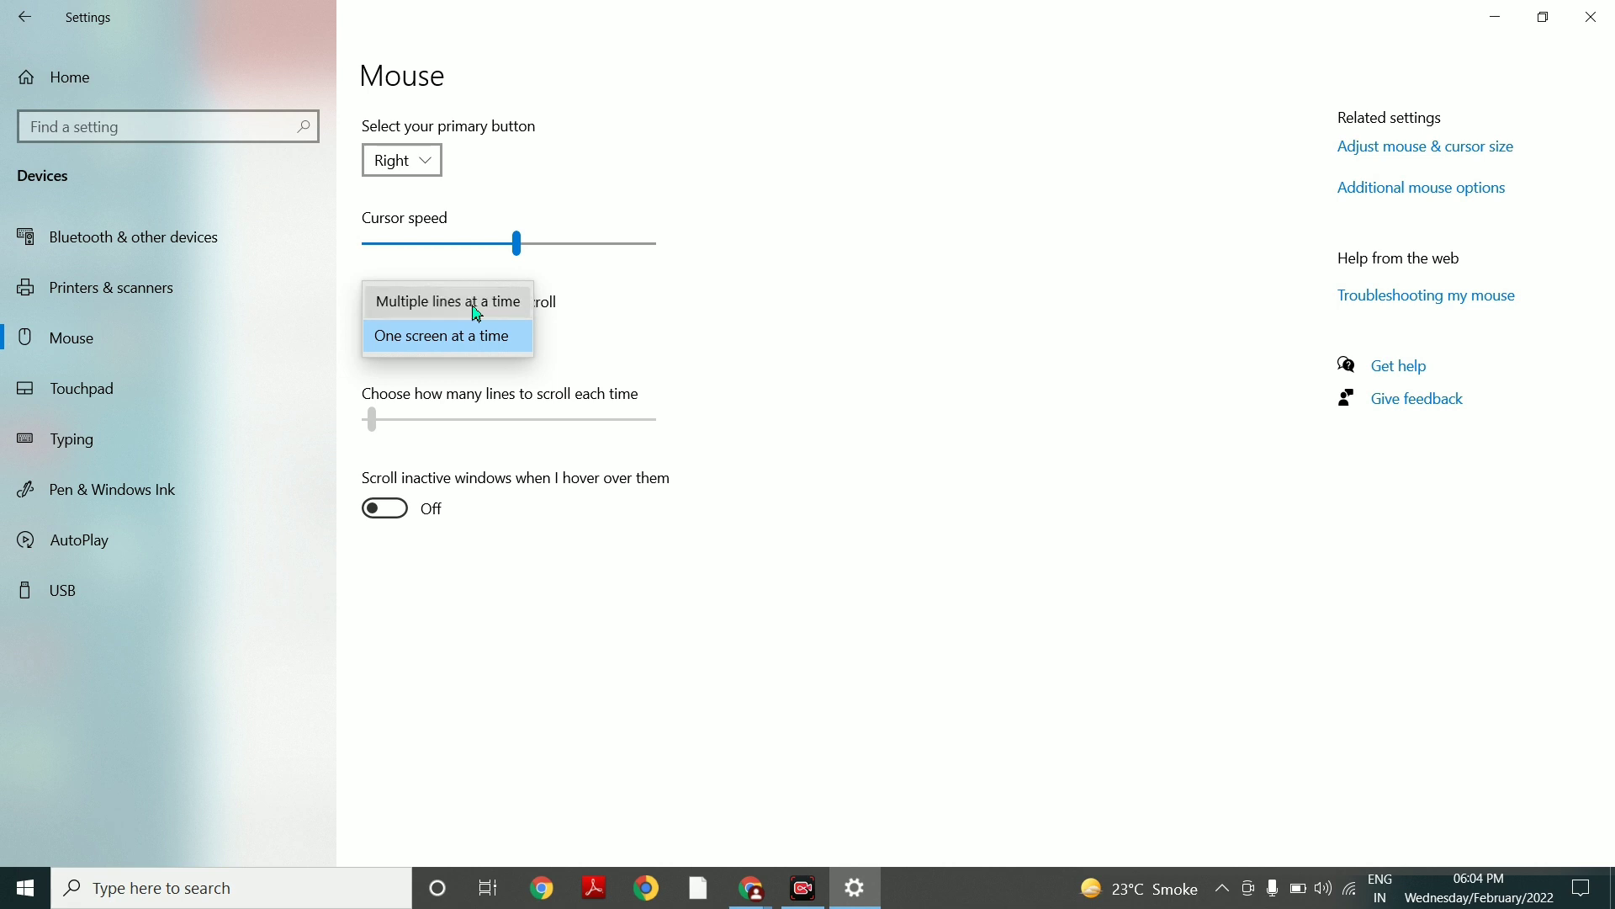
left_click(477, 314)
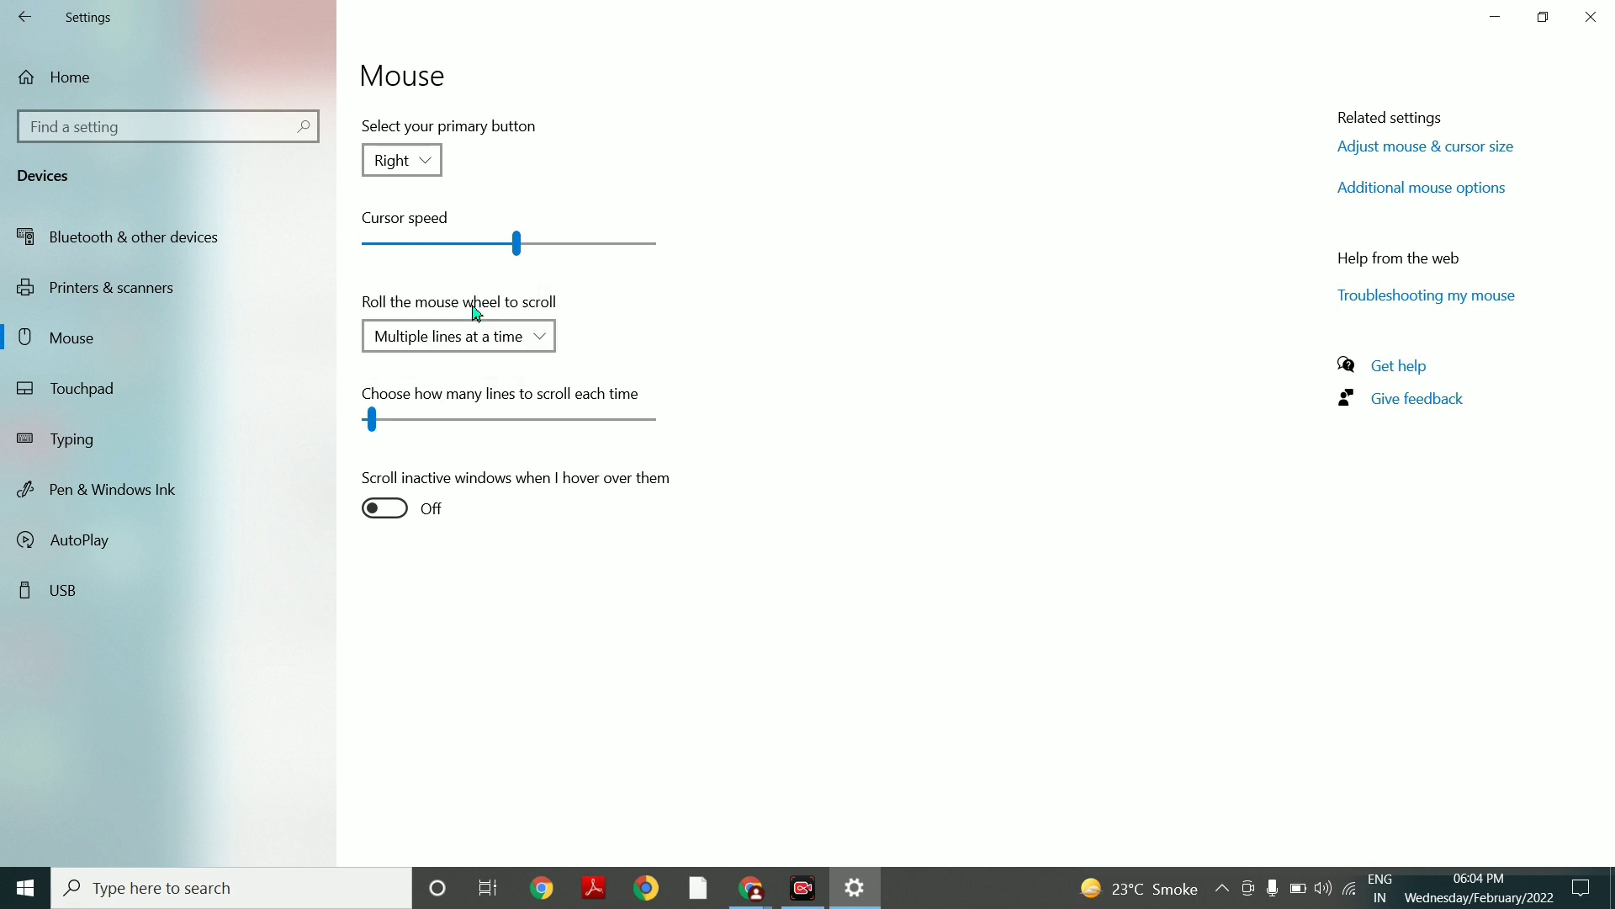
left_click(377, 432)
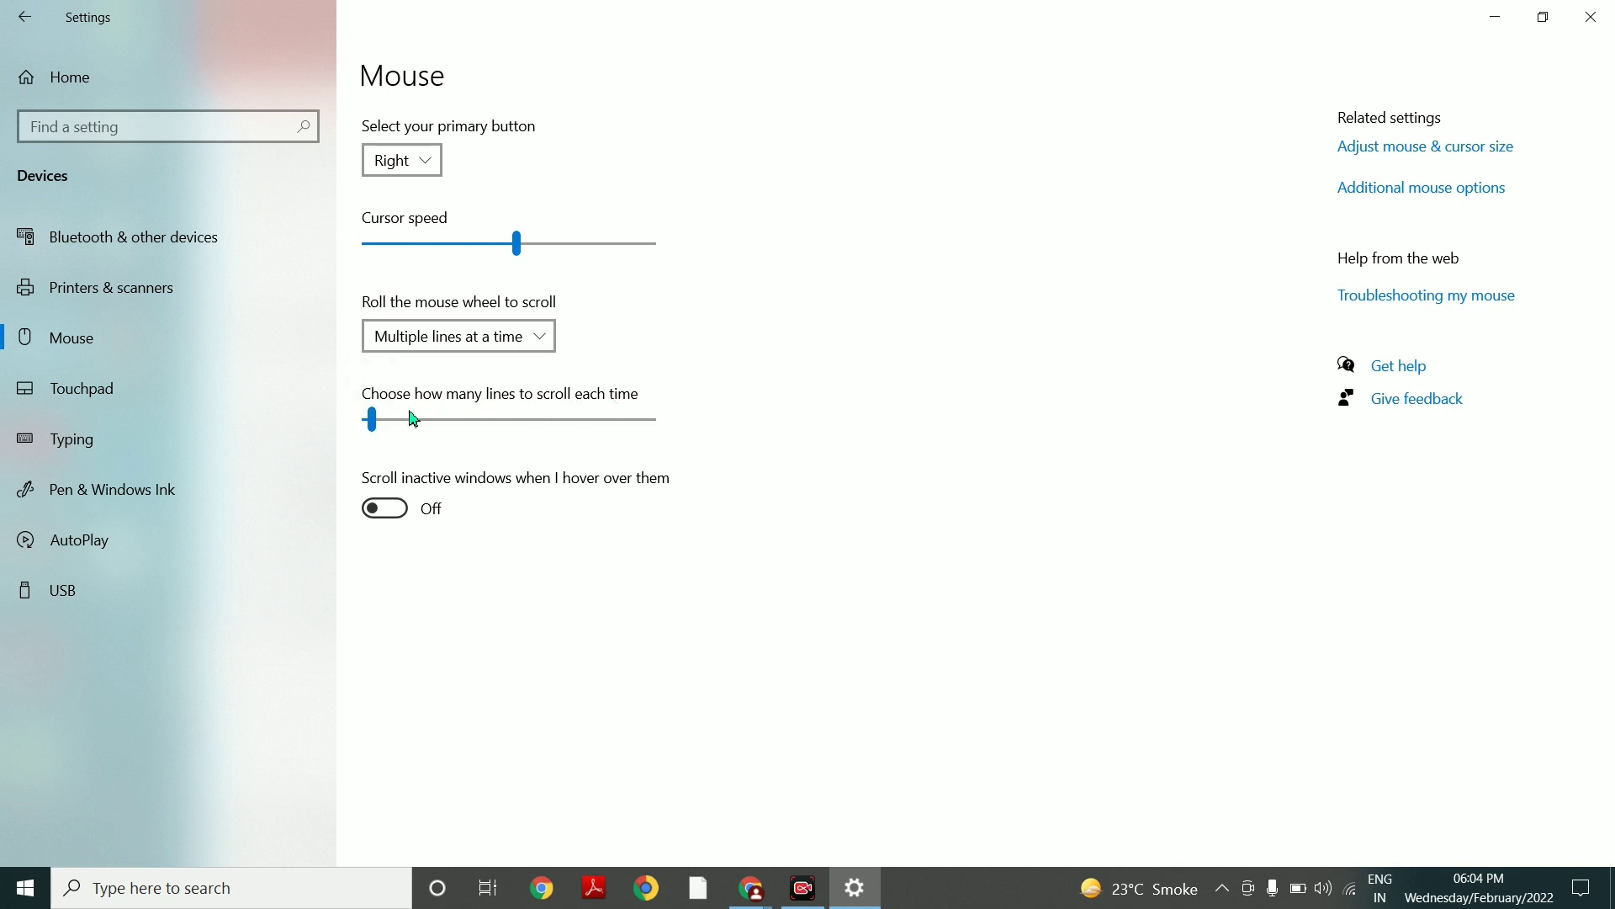
left_click_drag(373, 420, 534, 432)
Switch to the Chrome window with the "ddu" search results and test the multiple-line scrolling down the page.
left_click(752, 887)
left_click(879, 787)
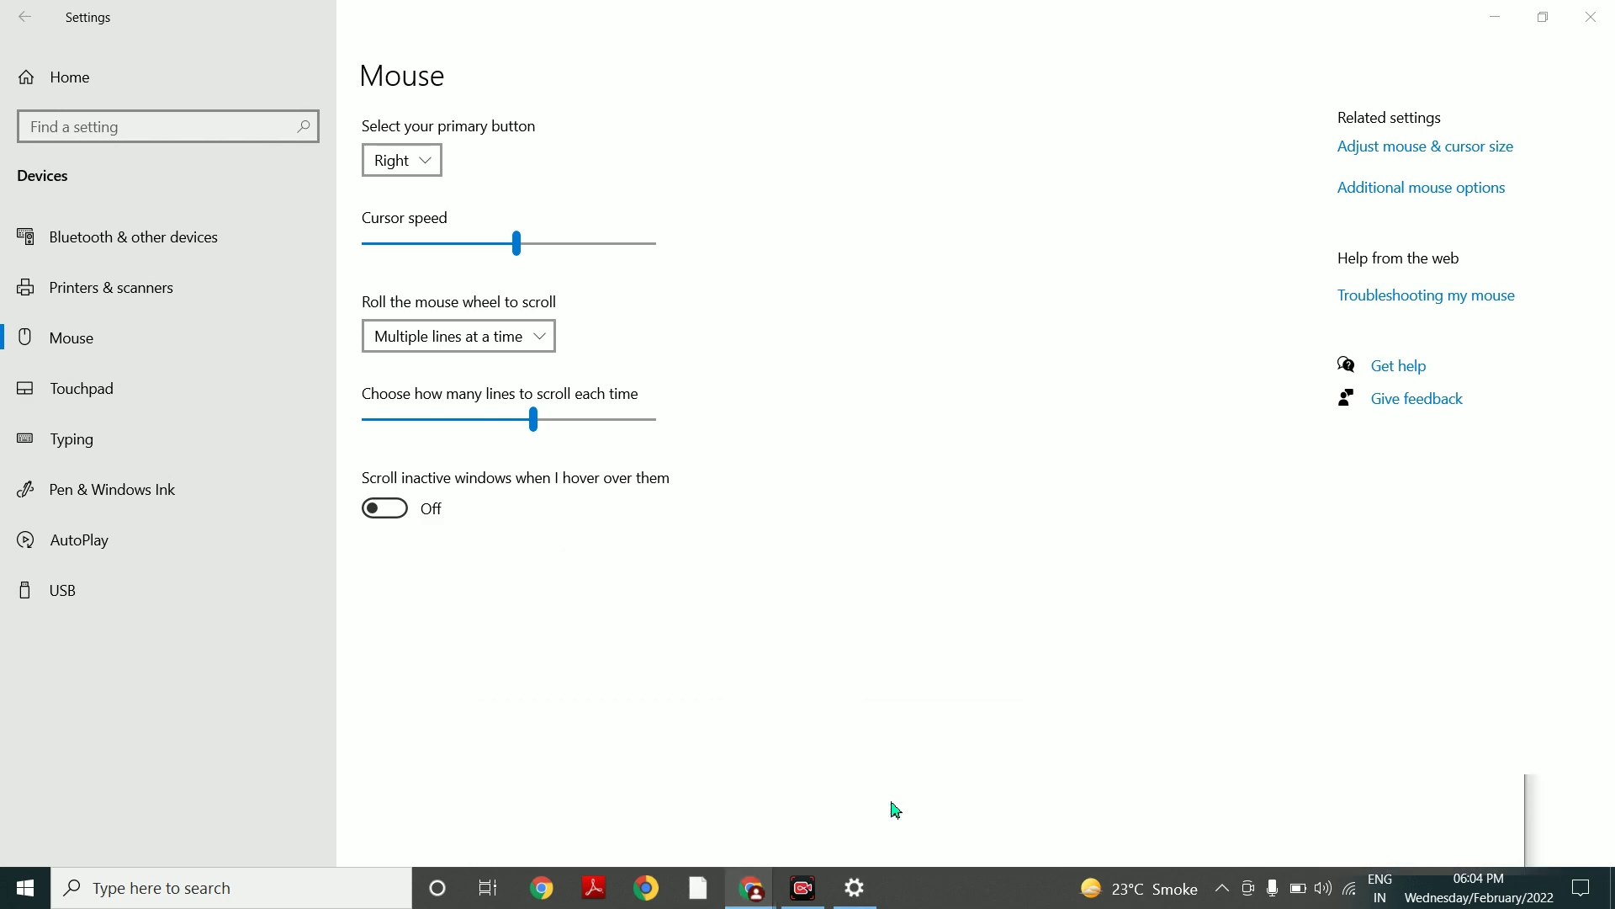
scroll(858, 441, "down", 3)
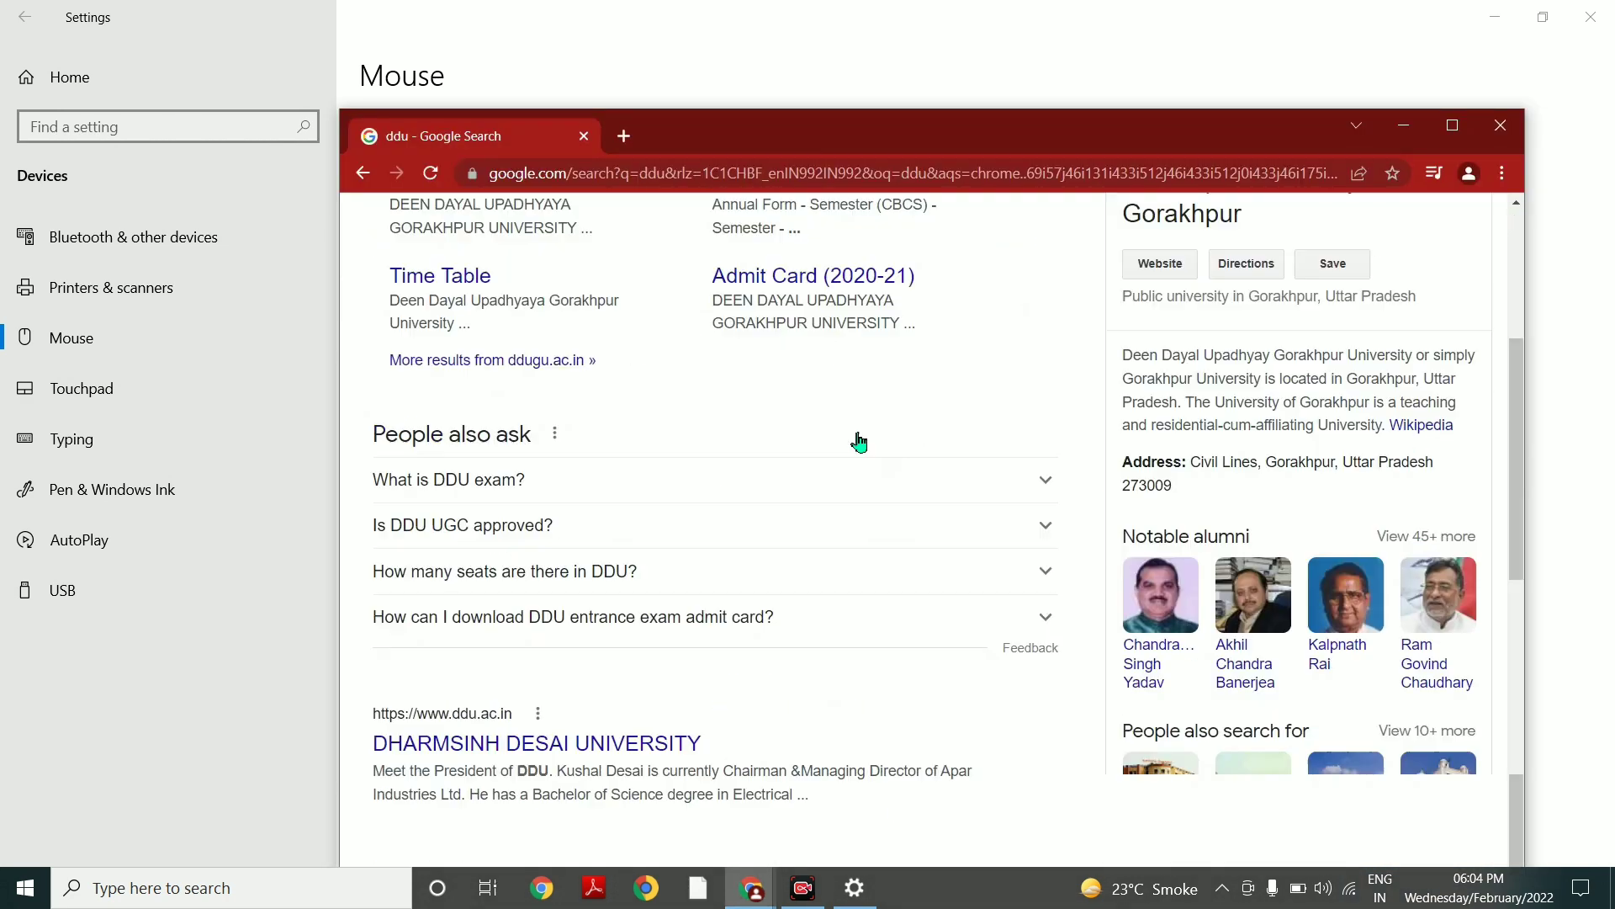
scroll(867, 444, "down", 1)
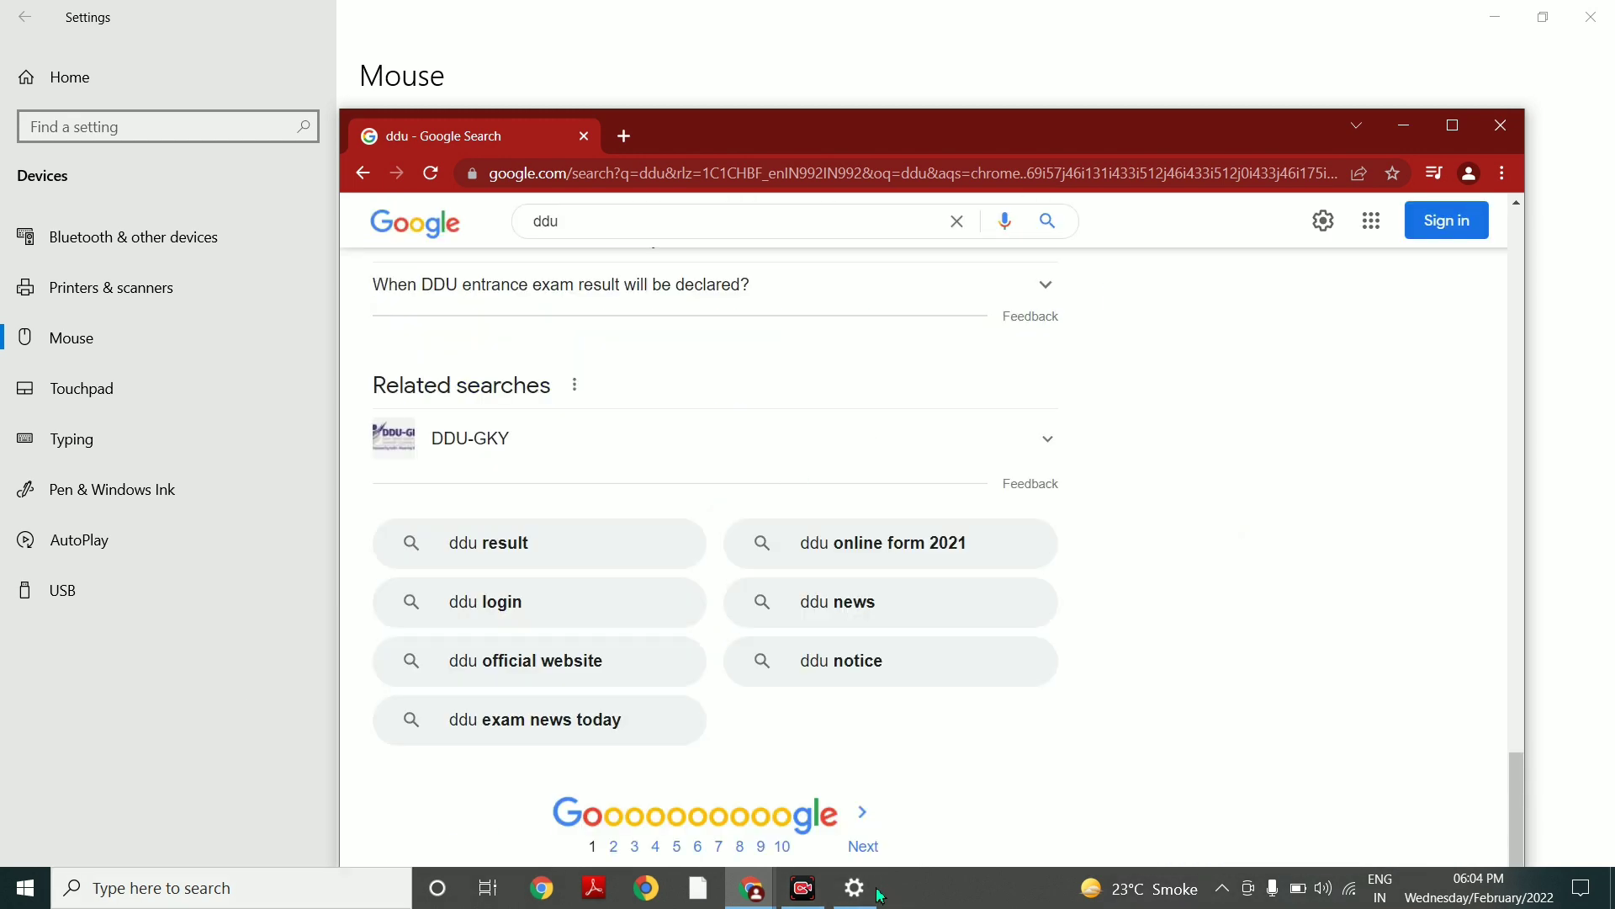
Switch back to the mouse settings, lower the lines per scroll to near the minimum and set wheel scrolling to One screen at a time.
mouse_move(838, 902)
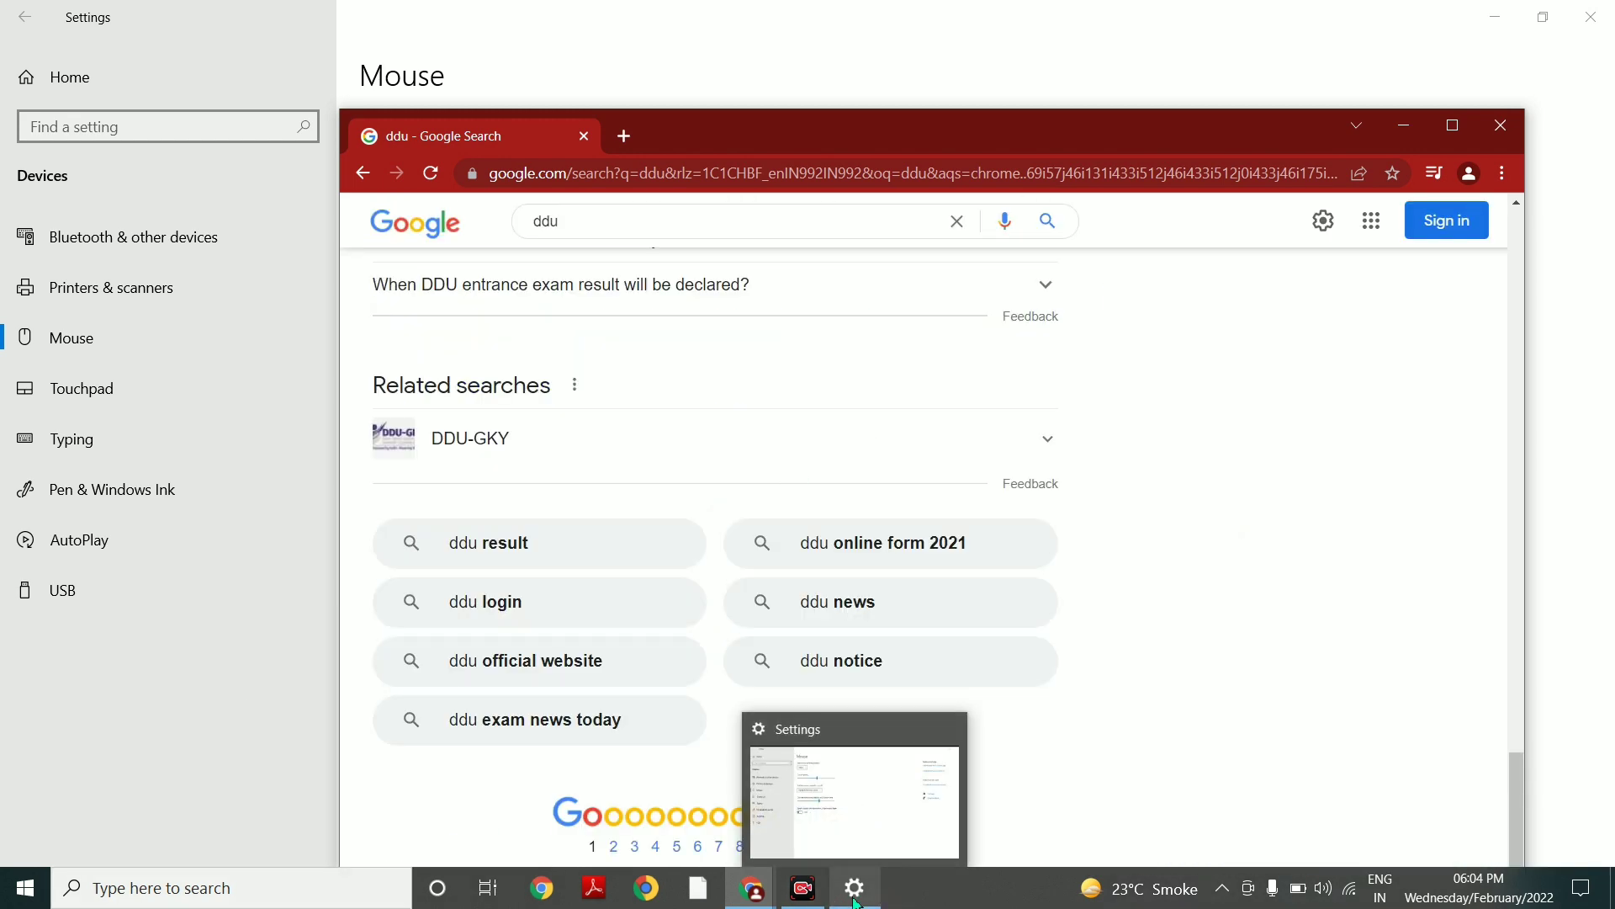
left_click(857, 894)
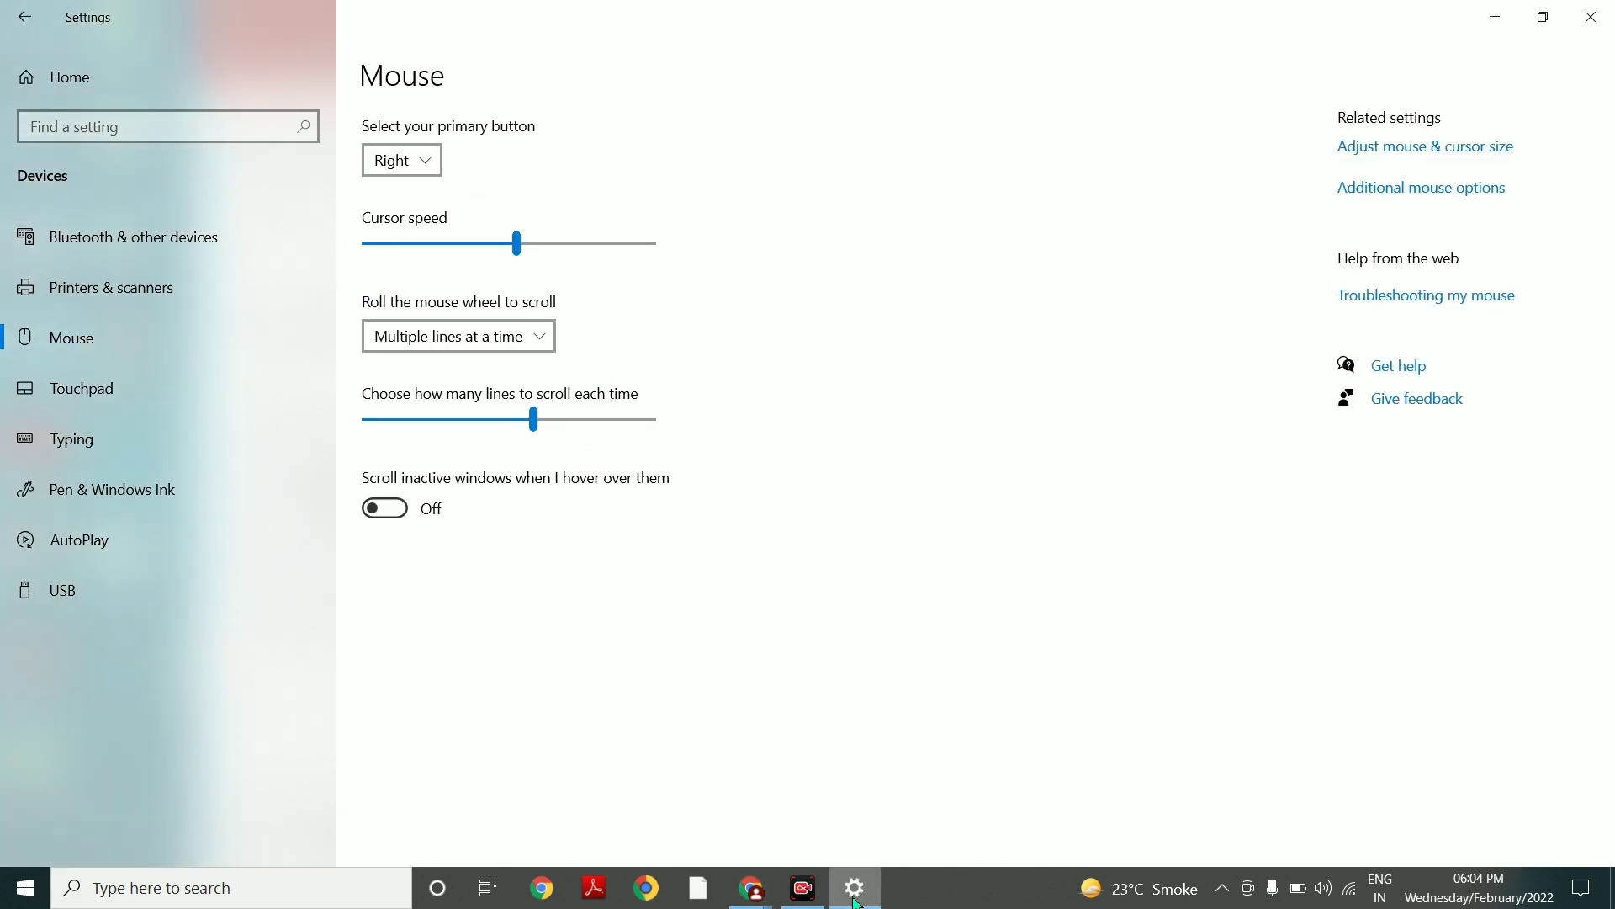
left_click_drag(539, 432, 413, 442)
left_click(505, 341)
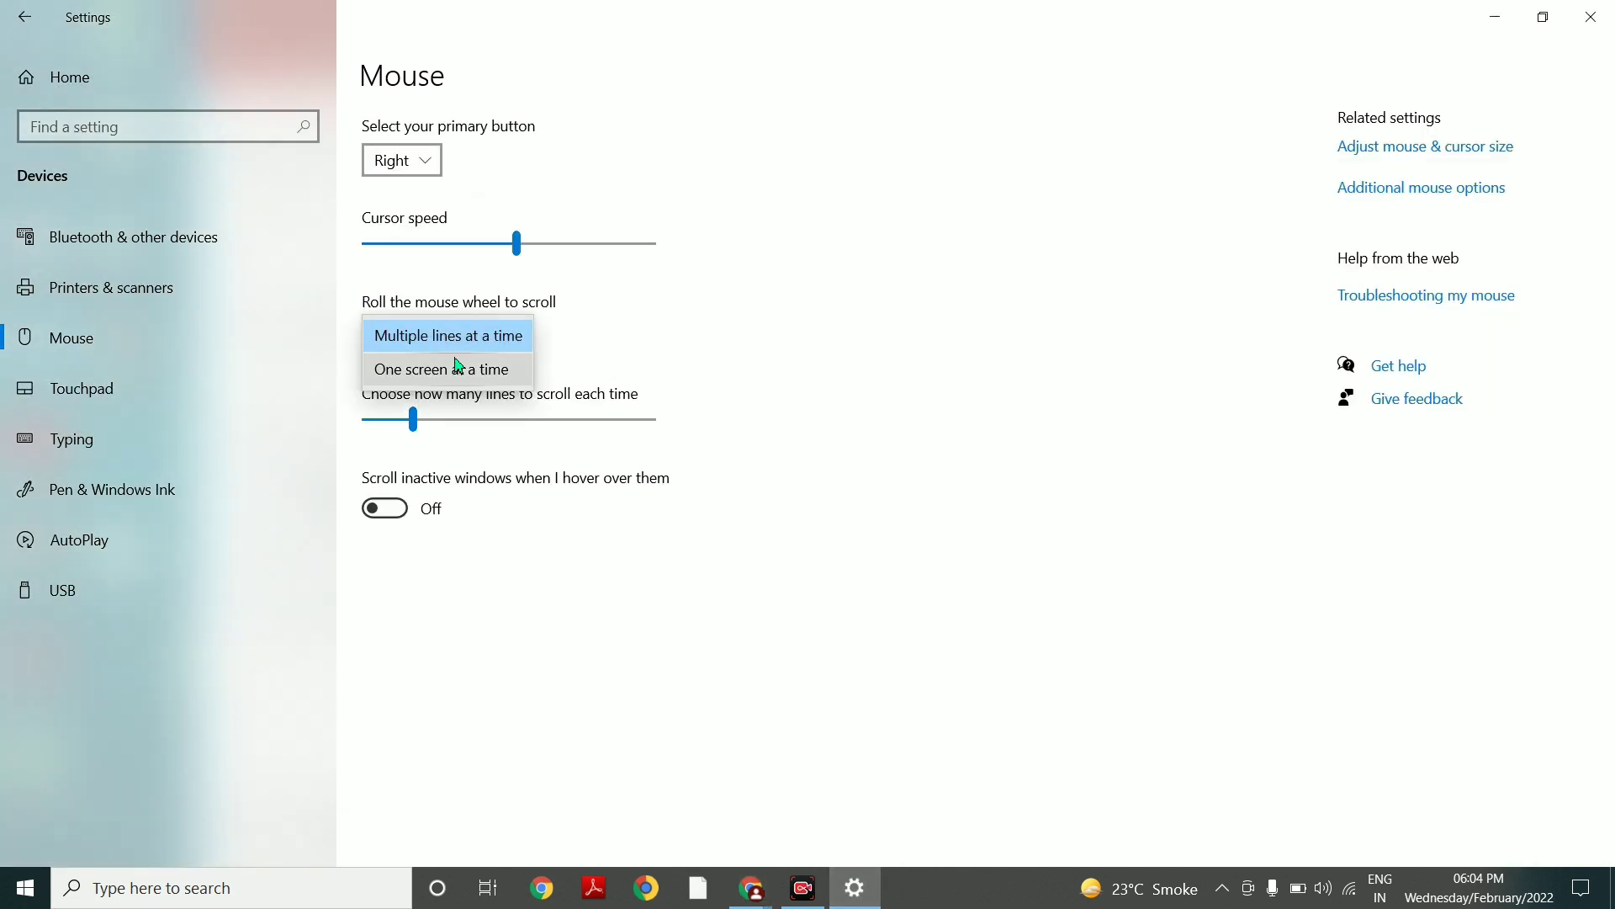
left_click(479, 370)
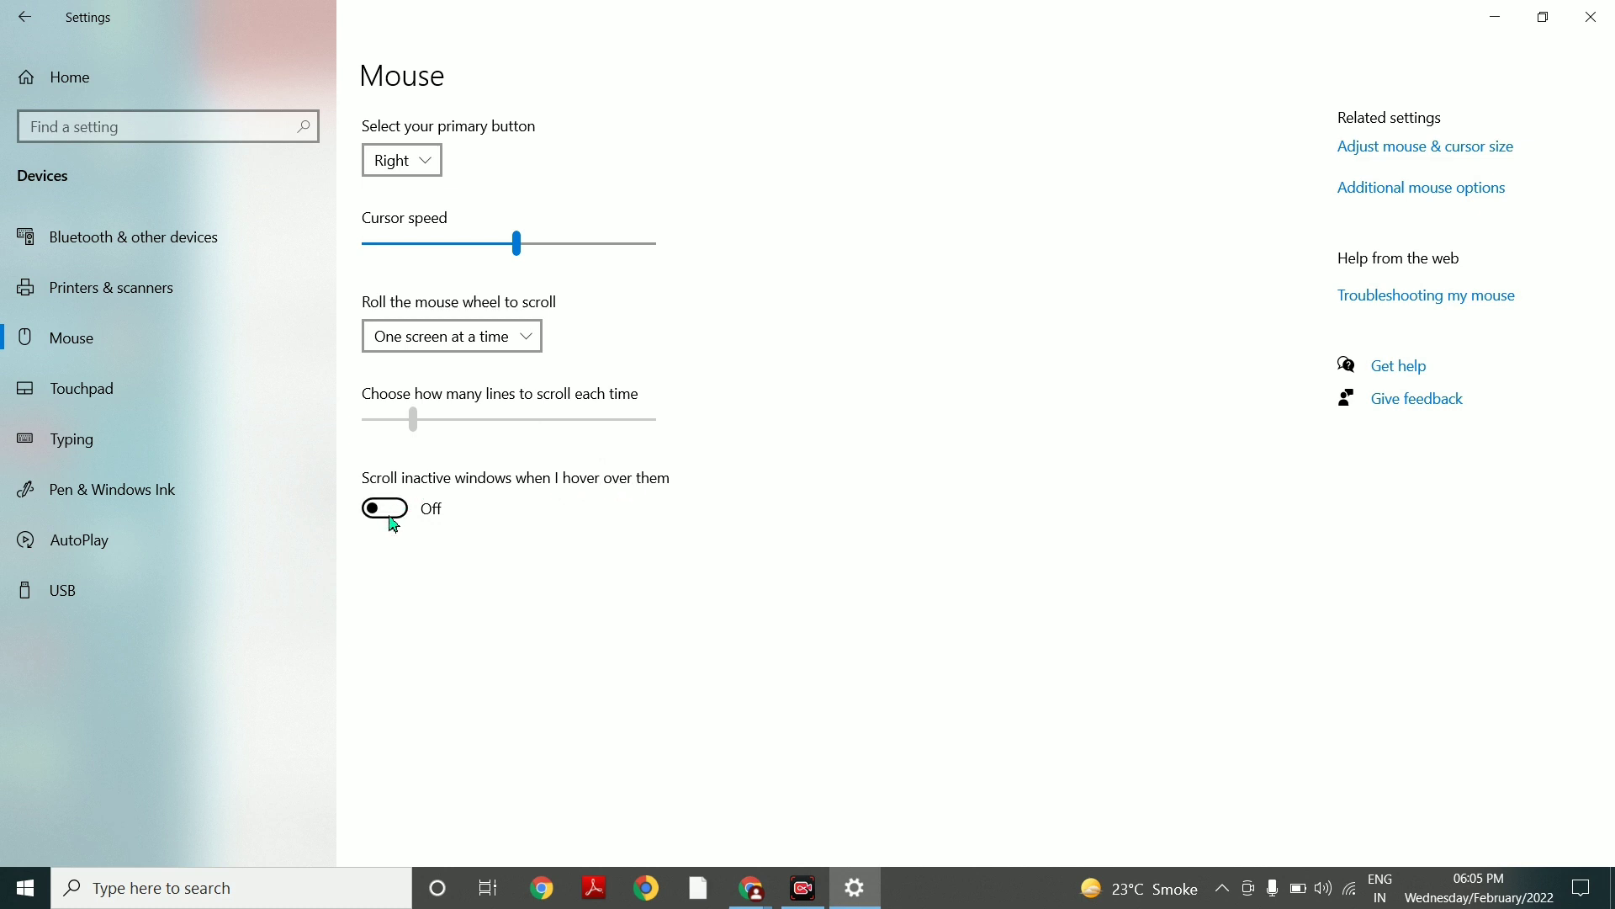
Bring up the Chrome window with the "images" search results, shift it over the Settings page, and bring the "ddu" window in front of it.
left_click(751, 903)
left_click(767, 902)
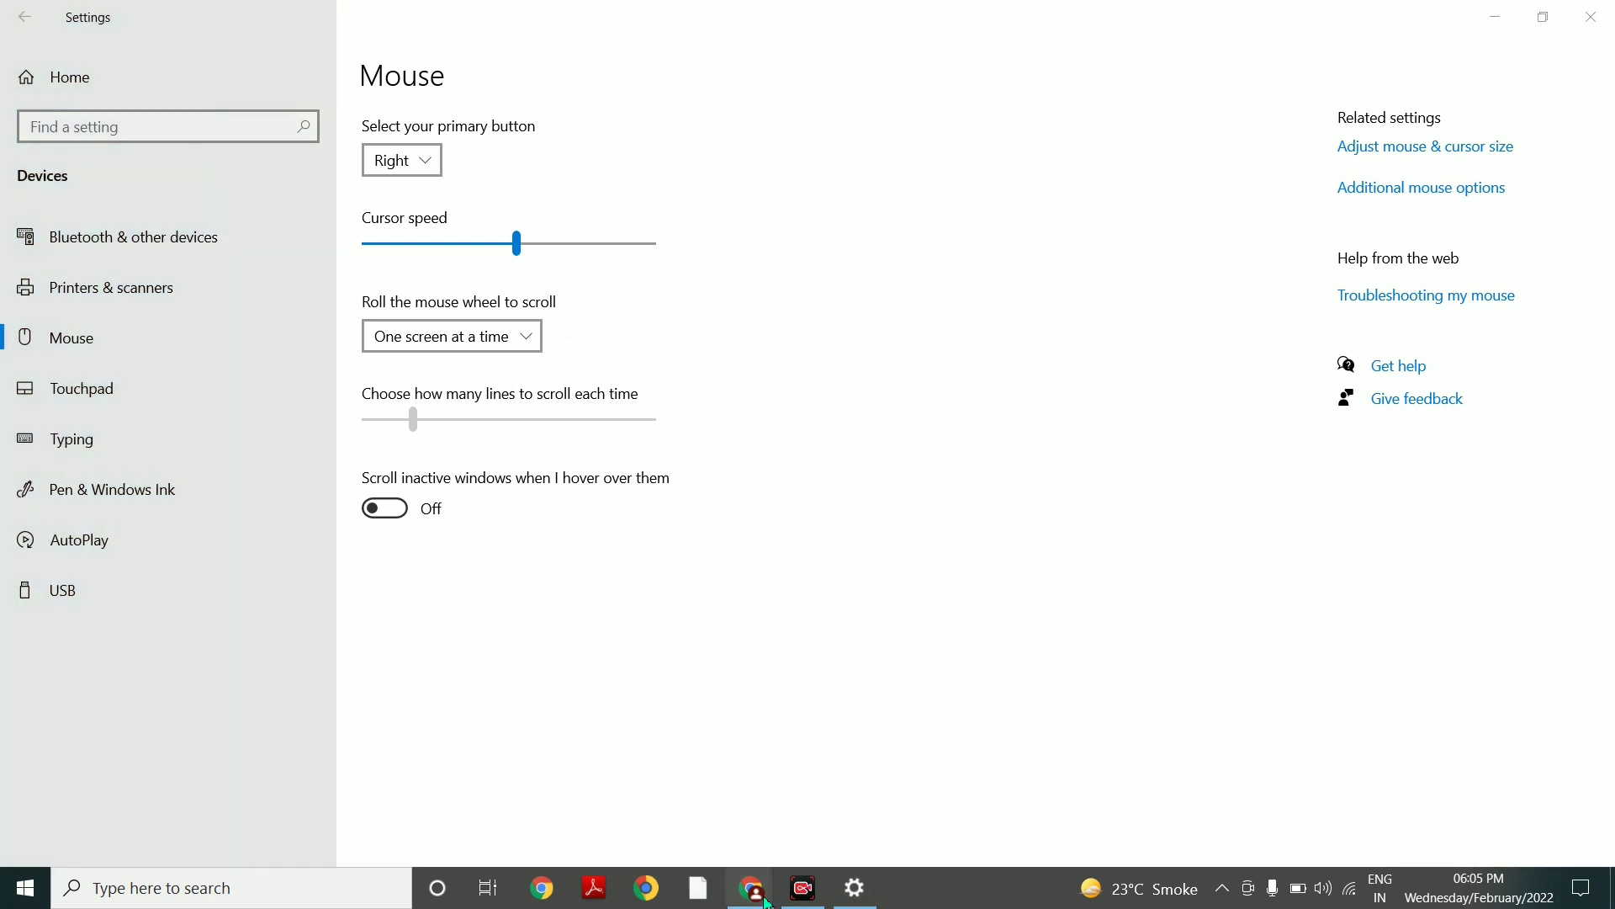
mouse_move(768, 899)
left_click(800, 821)
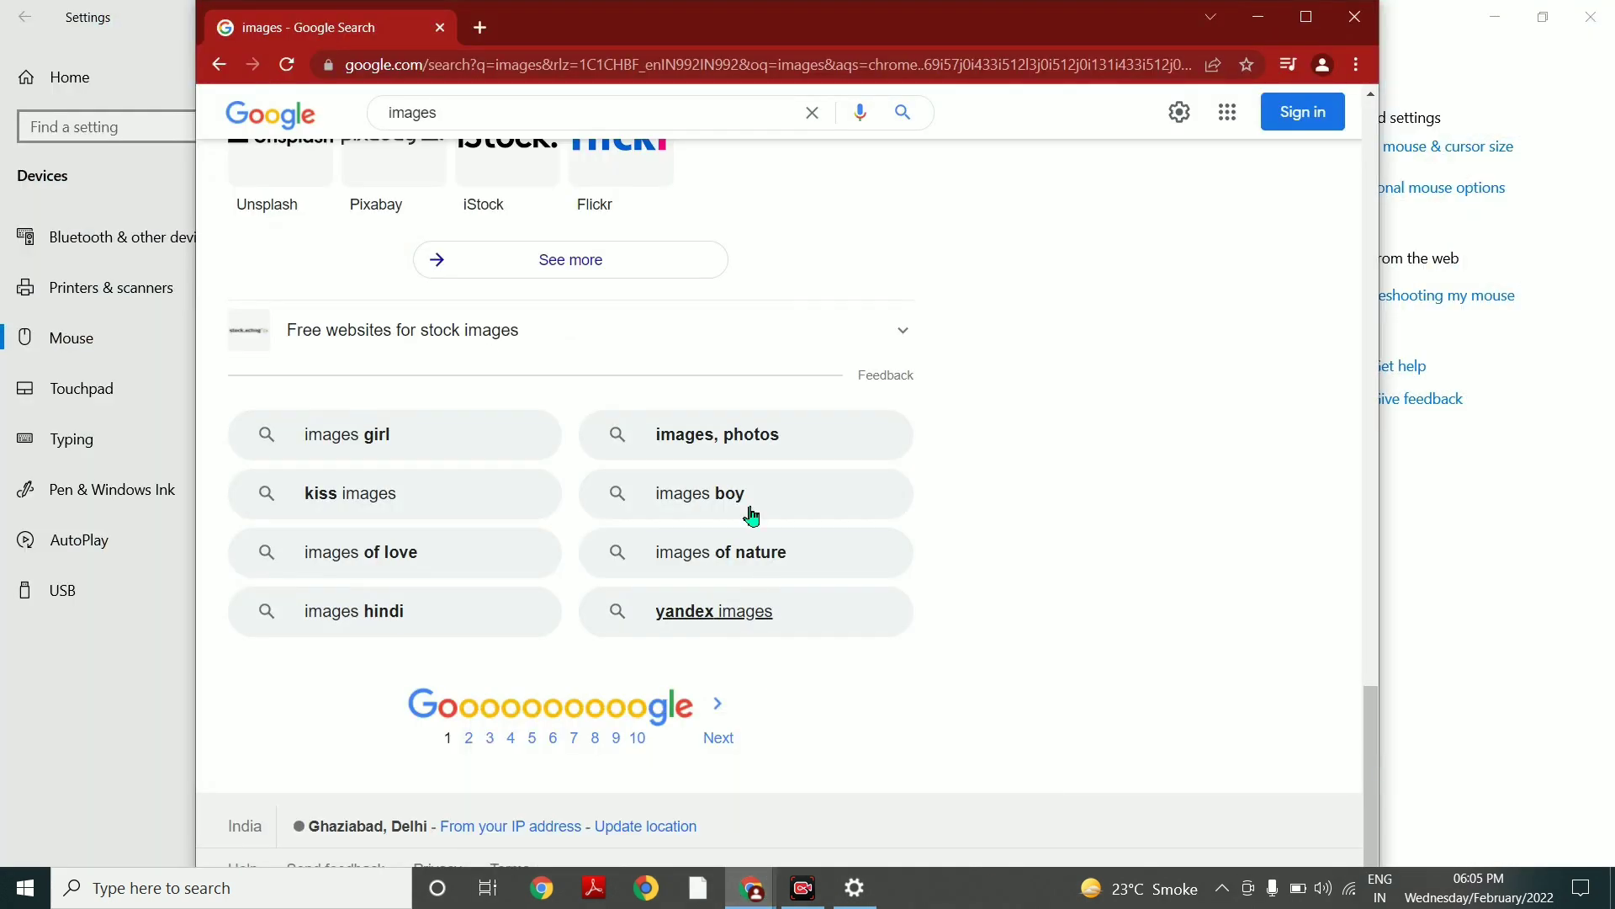
left_click_drag(685, 19, 842, 24)
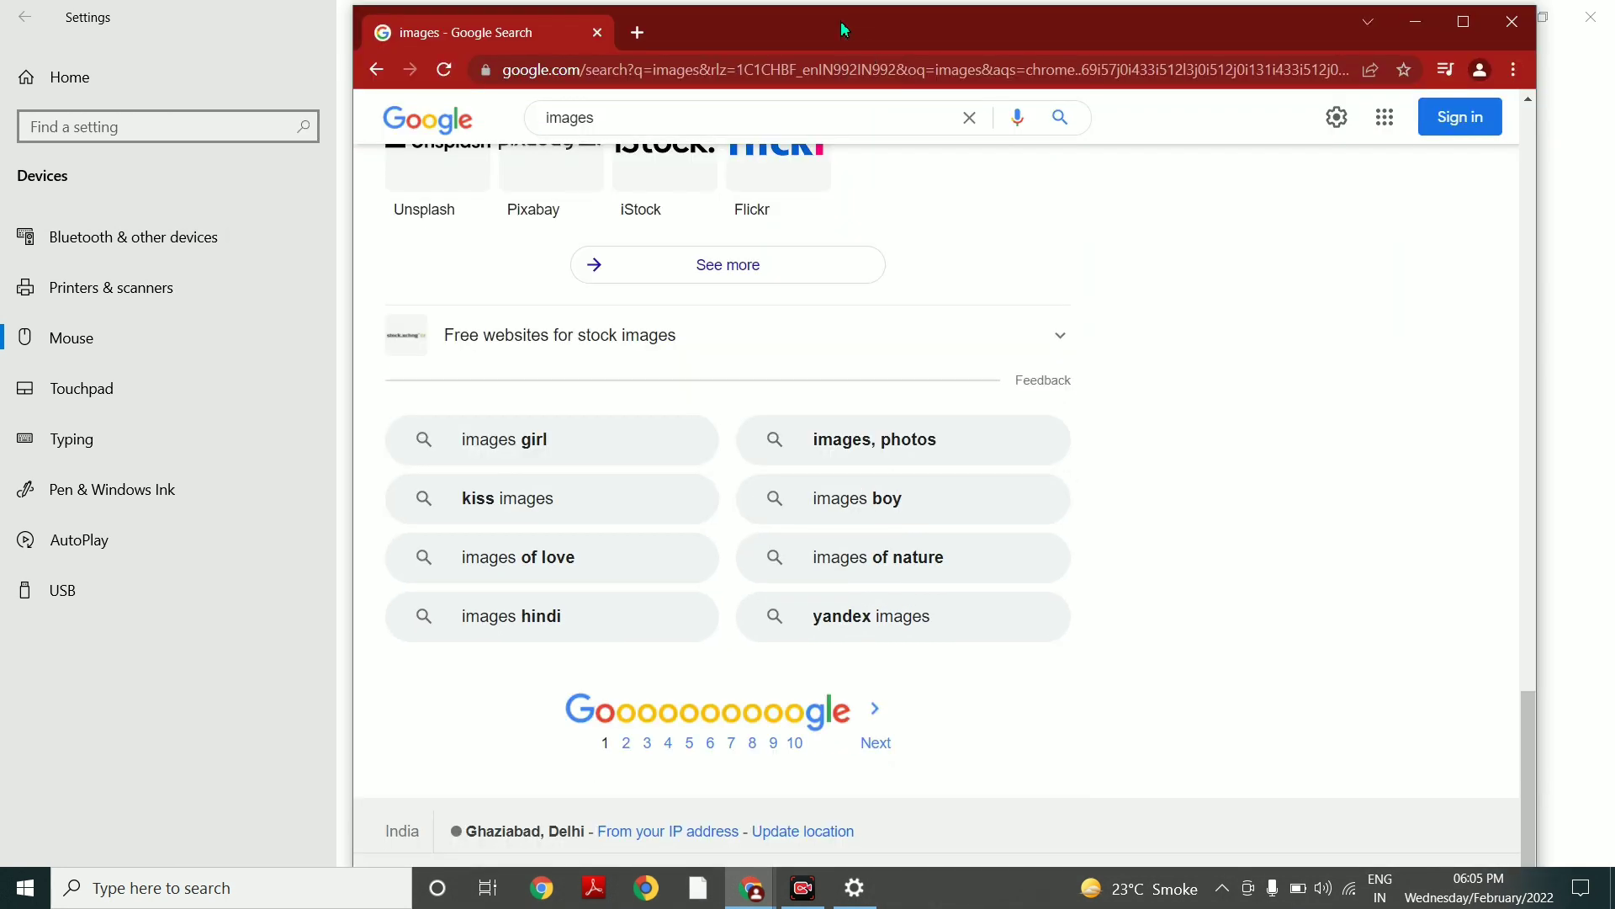
mouse_move(760, 902)
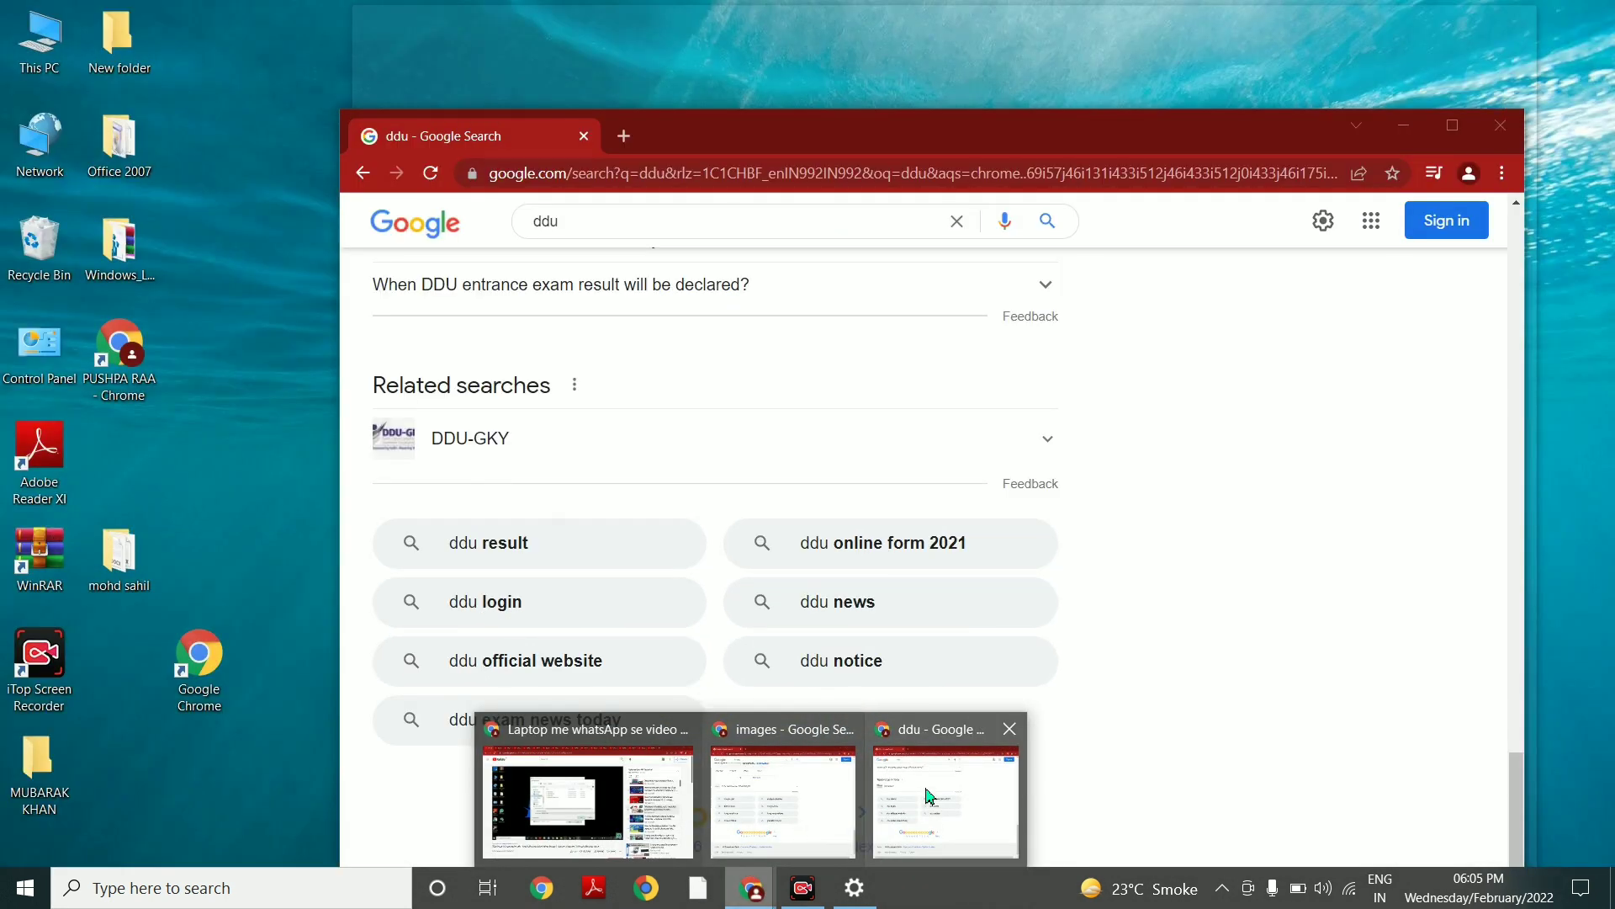
left_click(929, 795)
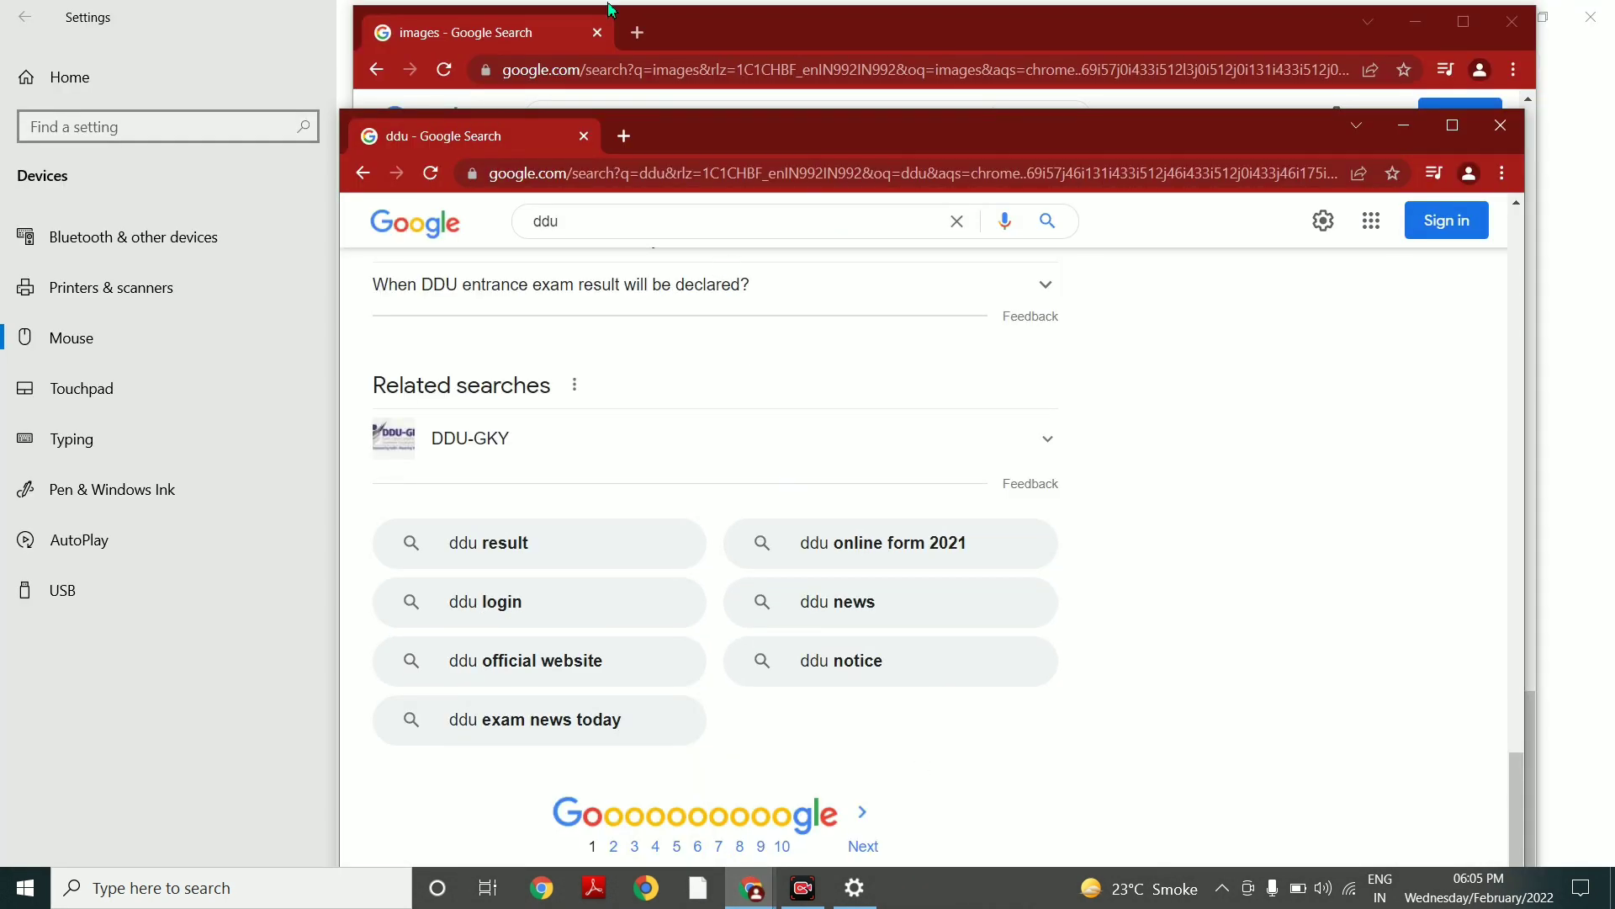
Reposition the "images" window so it partly overlaps the "ddu" window, and close the Settings window.
left_click_drag(205, 17, 382, 221)
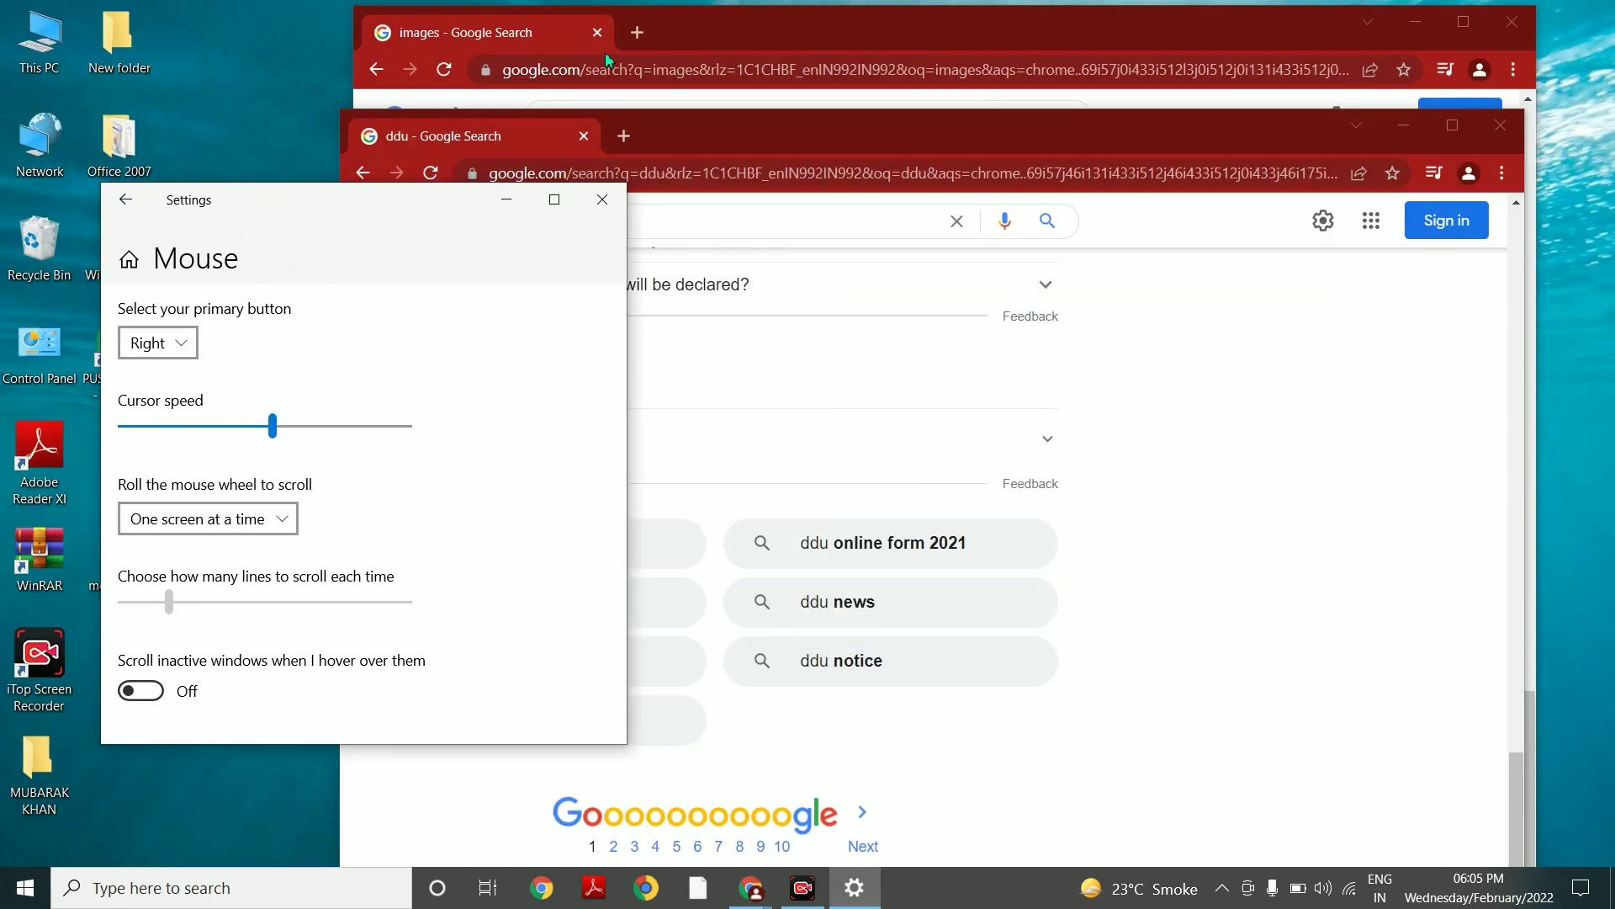
left_click(640, 49)
left_click_drag(787, 30, 988, 218)
left_click_drag(354, 210, 3, 462)
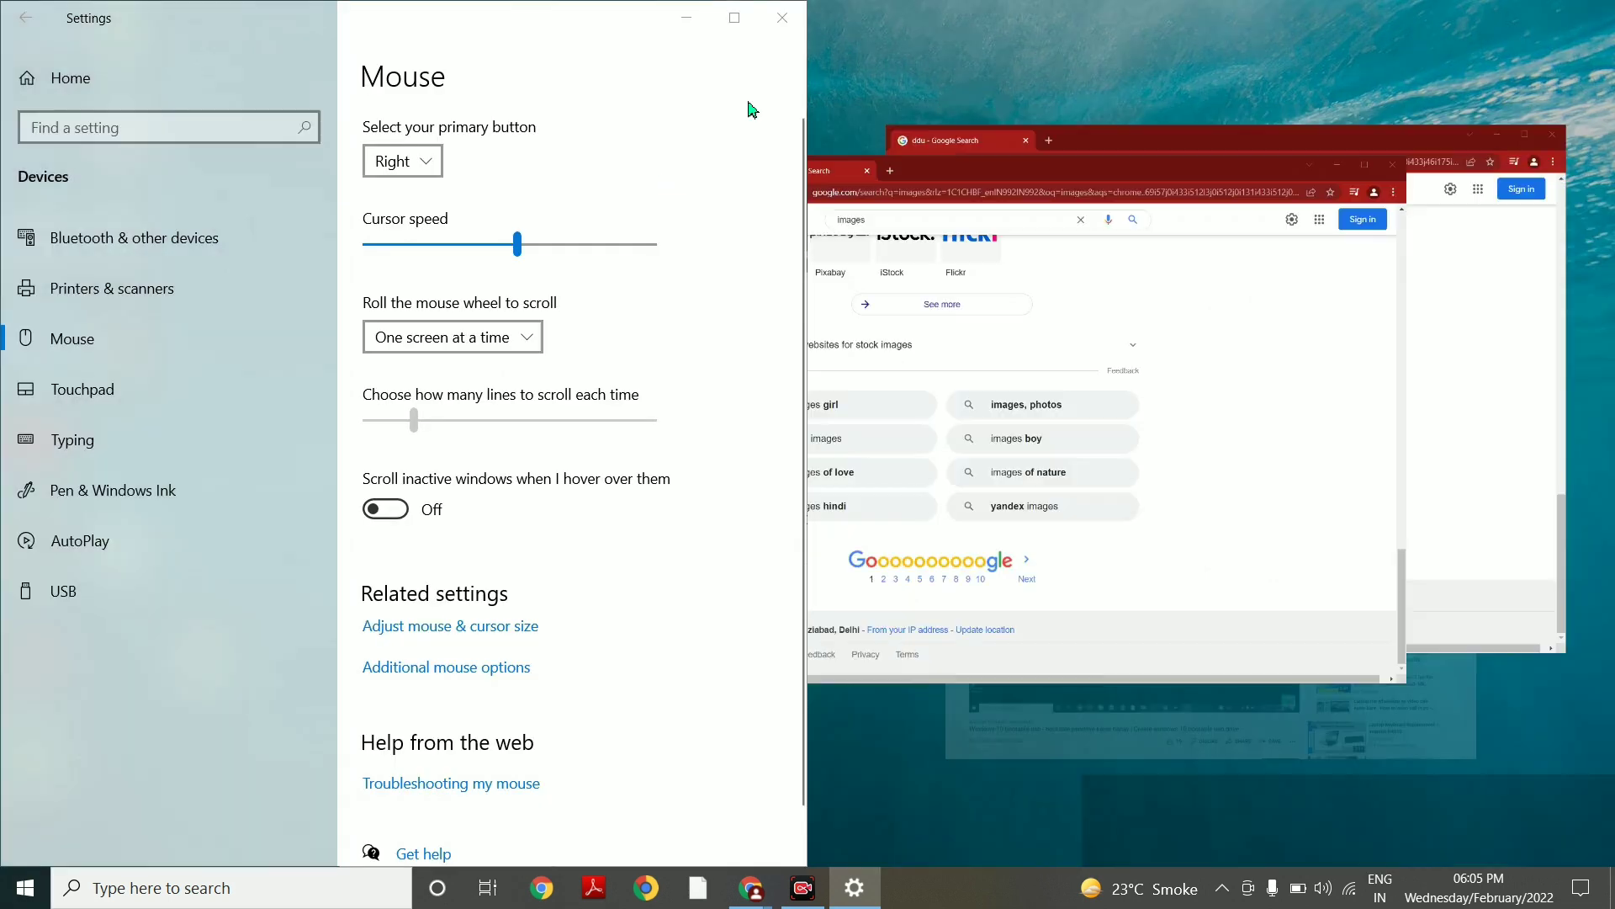
left_click(787, 19)
left_click(787, 18)
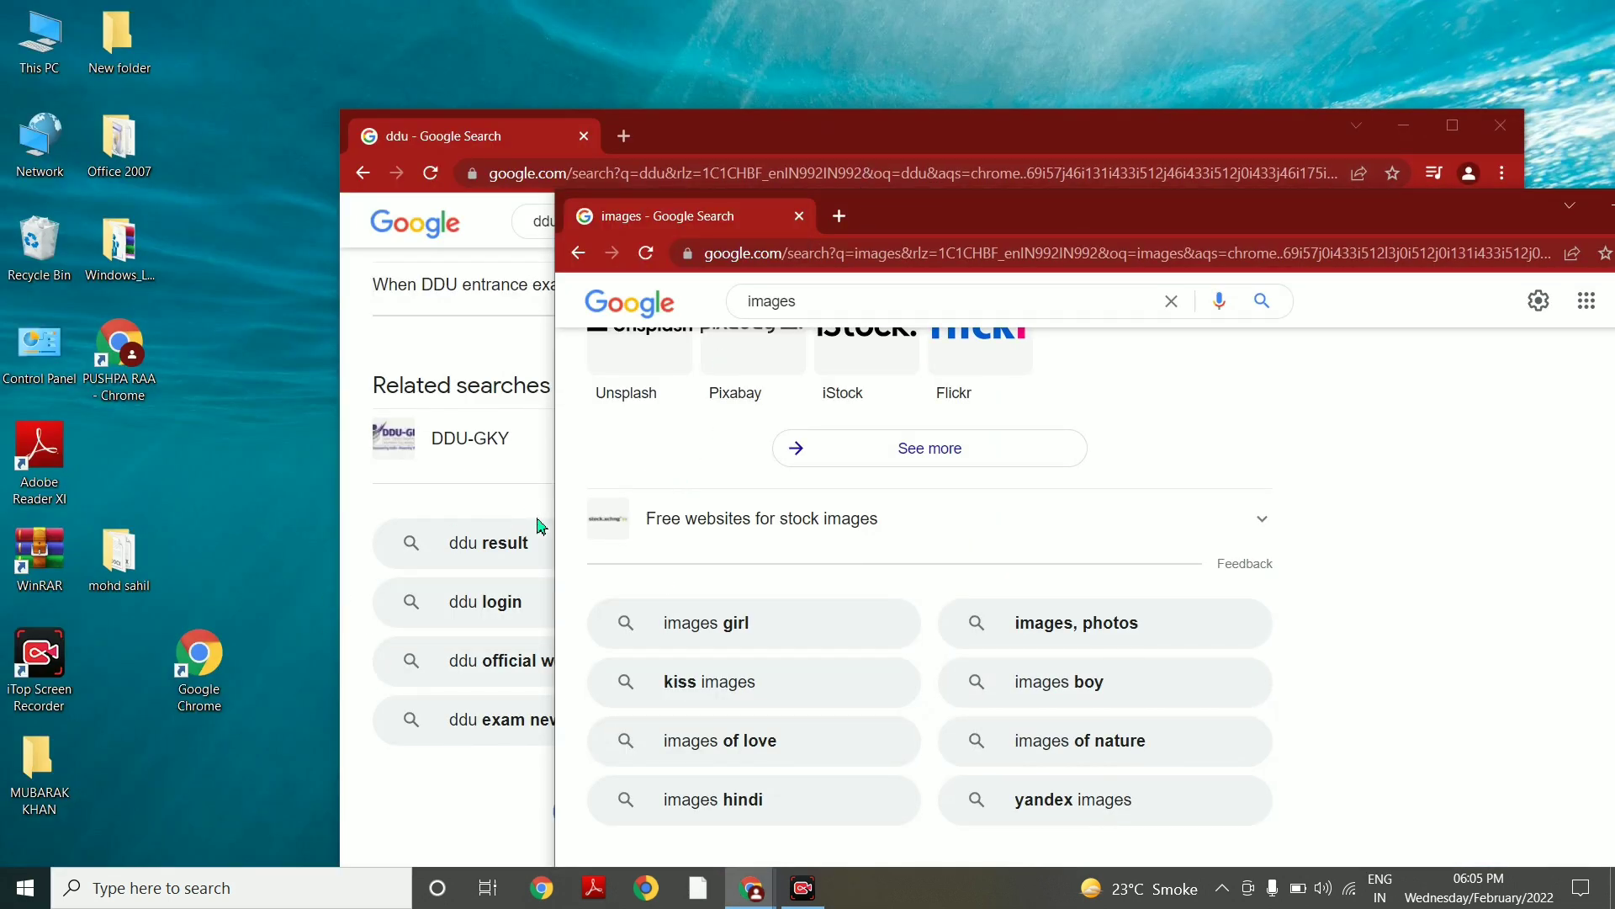
Test the mouse wheel scrolling up and down over the partly covered "ddu" results window behind the "images" window.
scroll(517, 486, "up", 10)
scroll(509, 484, "down", 1)
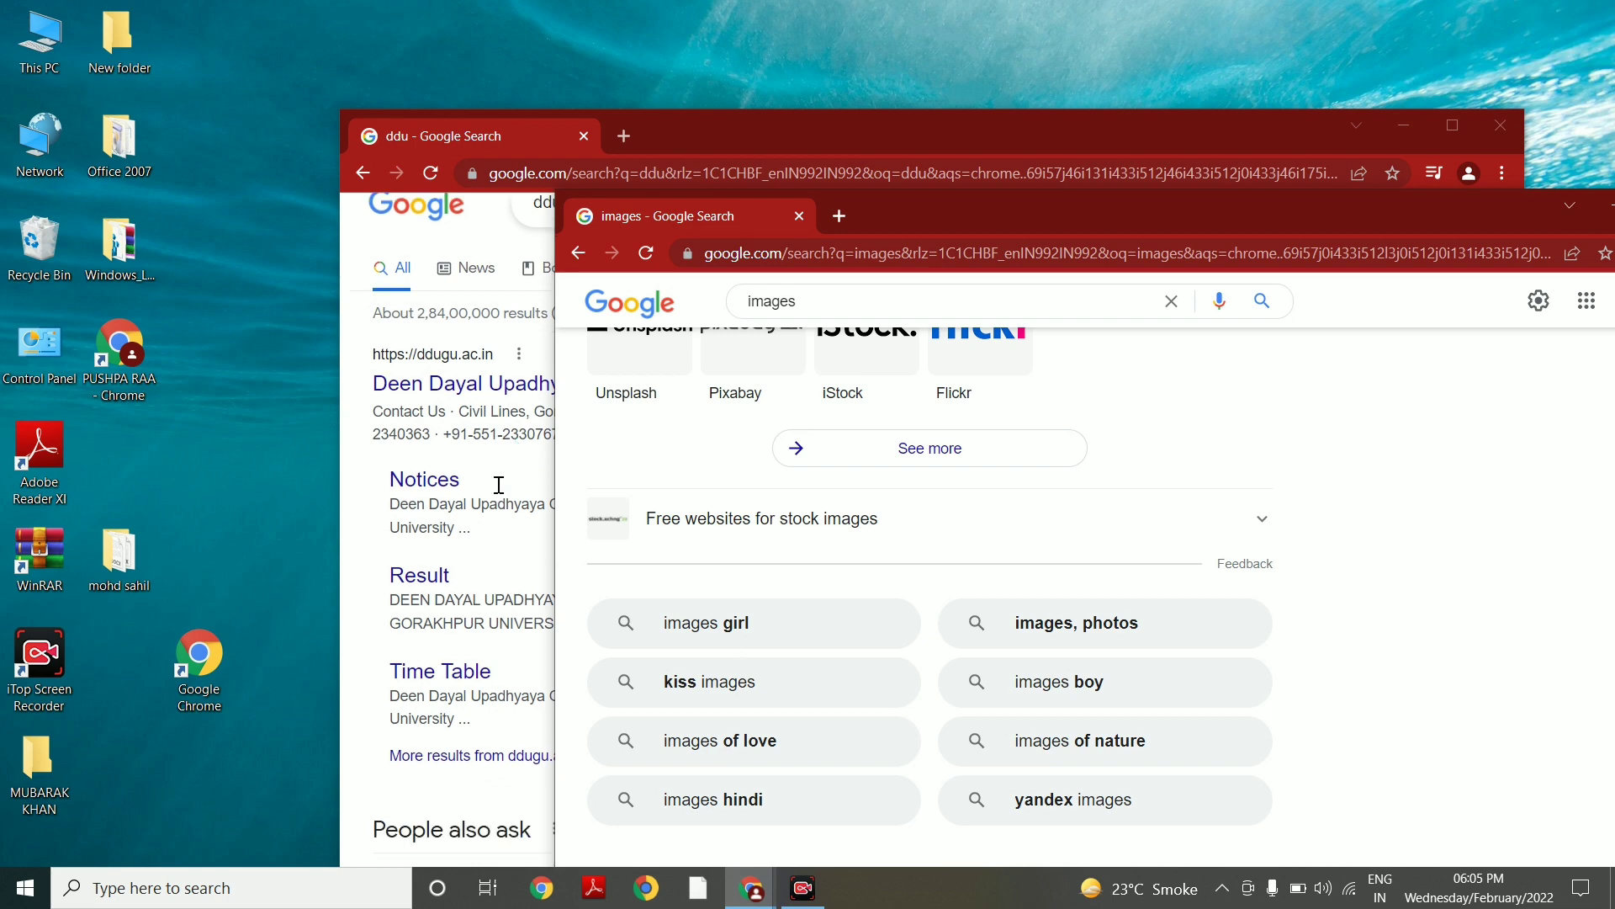
scroll(497, 480, "down", 8)
scroll(498, 480, "up", 9)
scroll(497, 483, "down", 1)
scroll(494, 486, "down", 5)
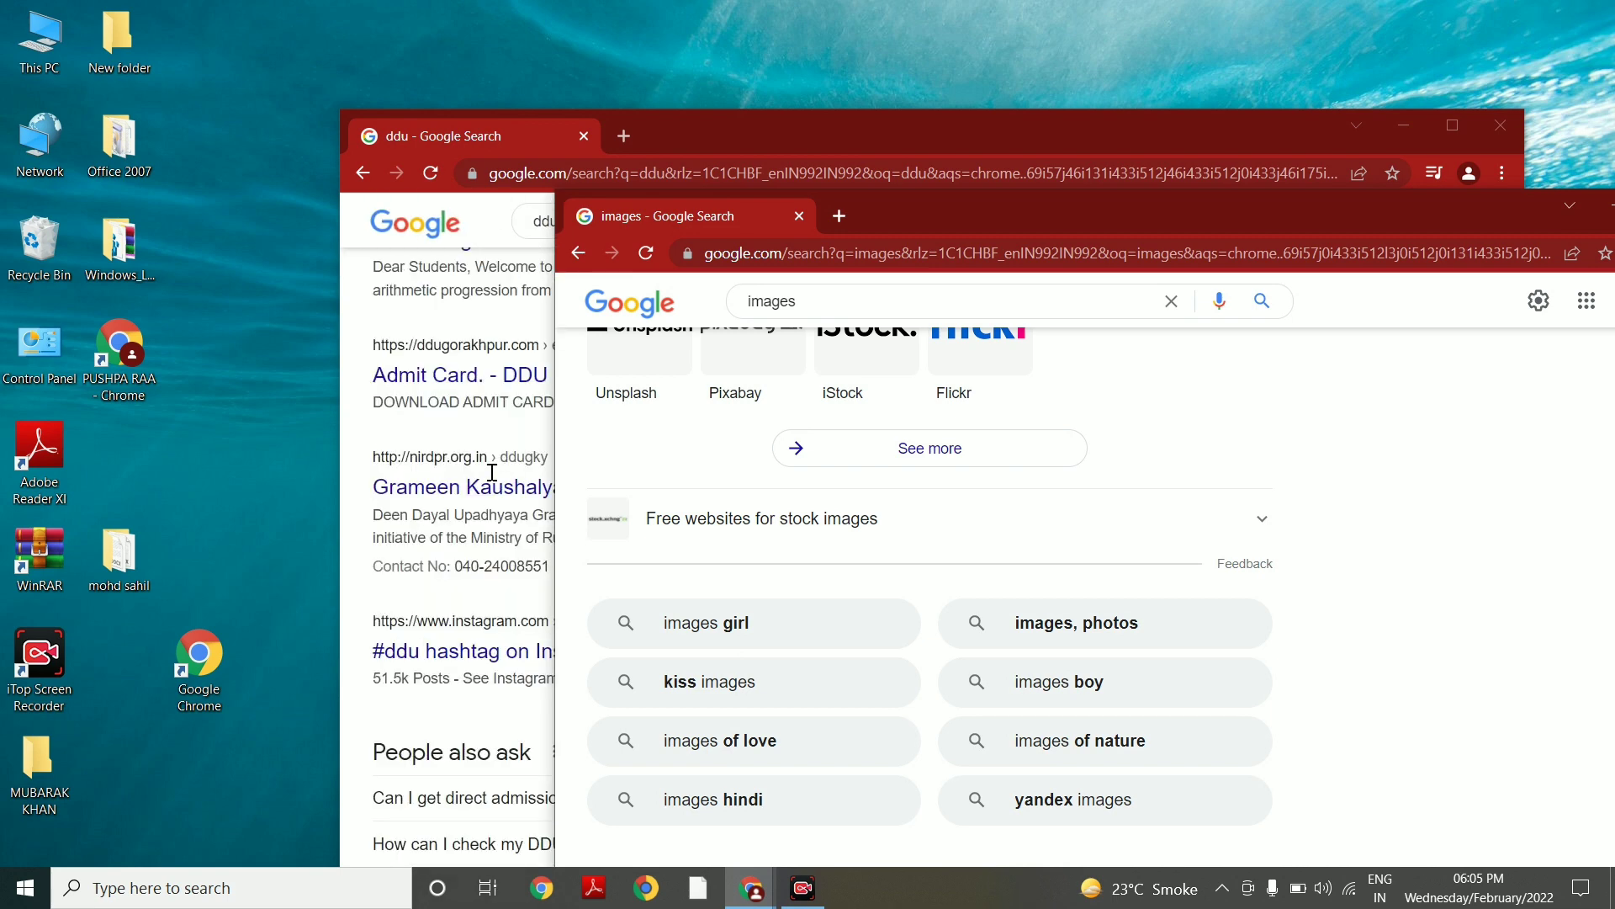
scroll(494, 480, "up", 6)
Test the mouse wheel scrolling over the front "images" results window, down the page and back up to its beginning.
scroll(783, 508, "up", 10)
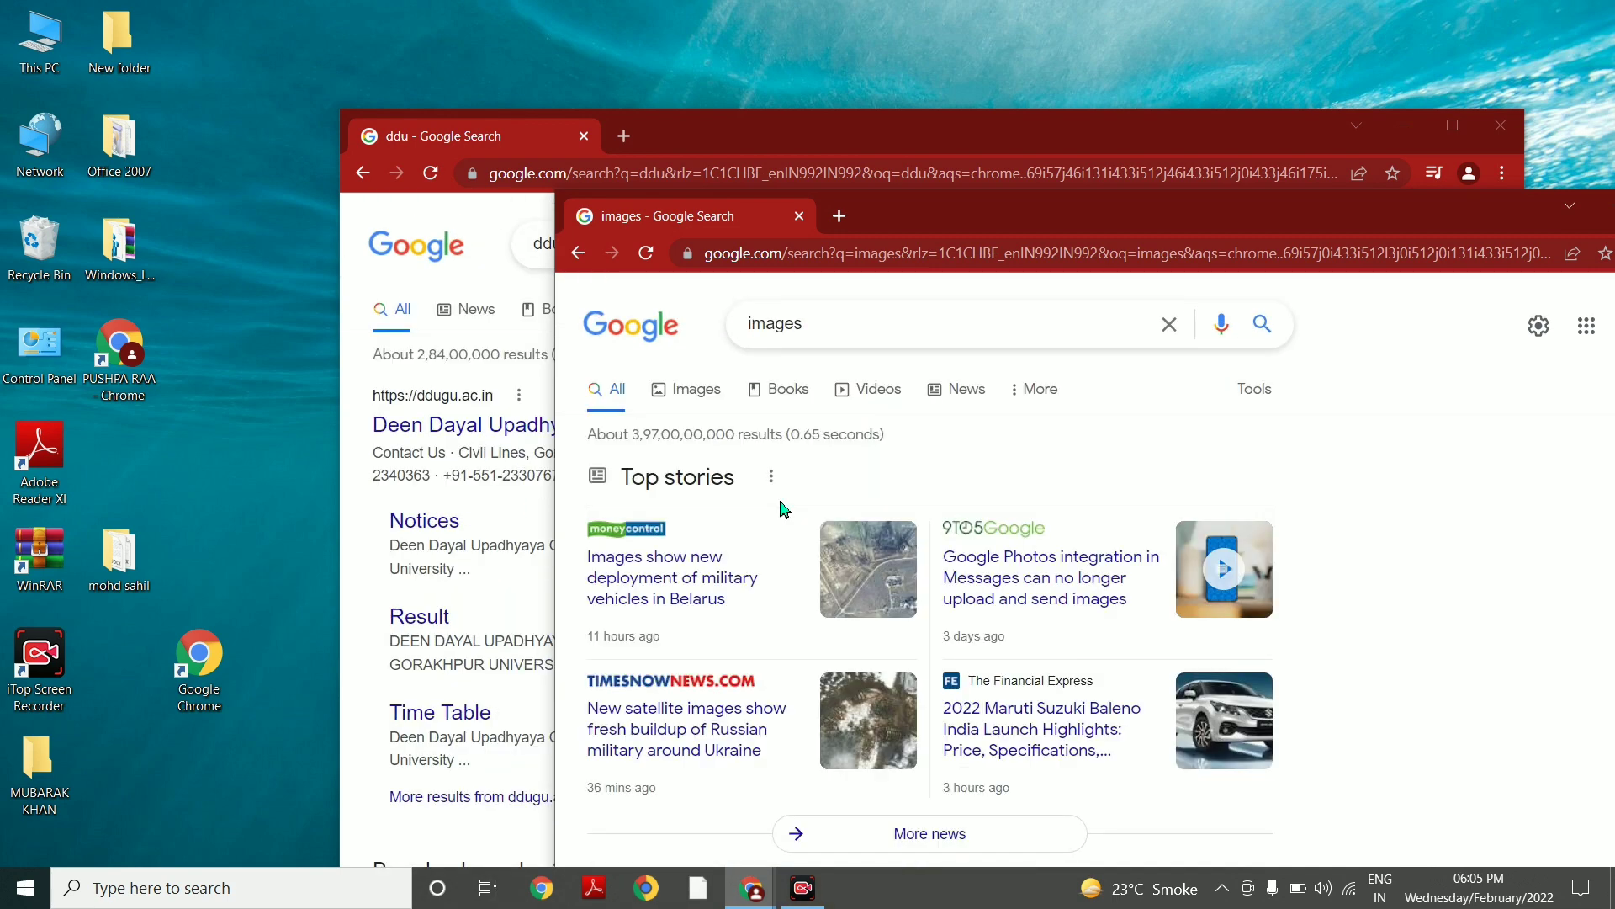
scroll(778, 507, "down", 10)
scroll(773, 505, "up", 10)
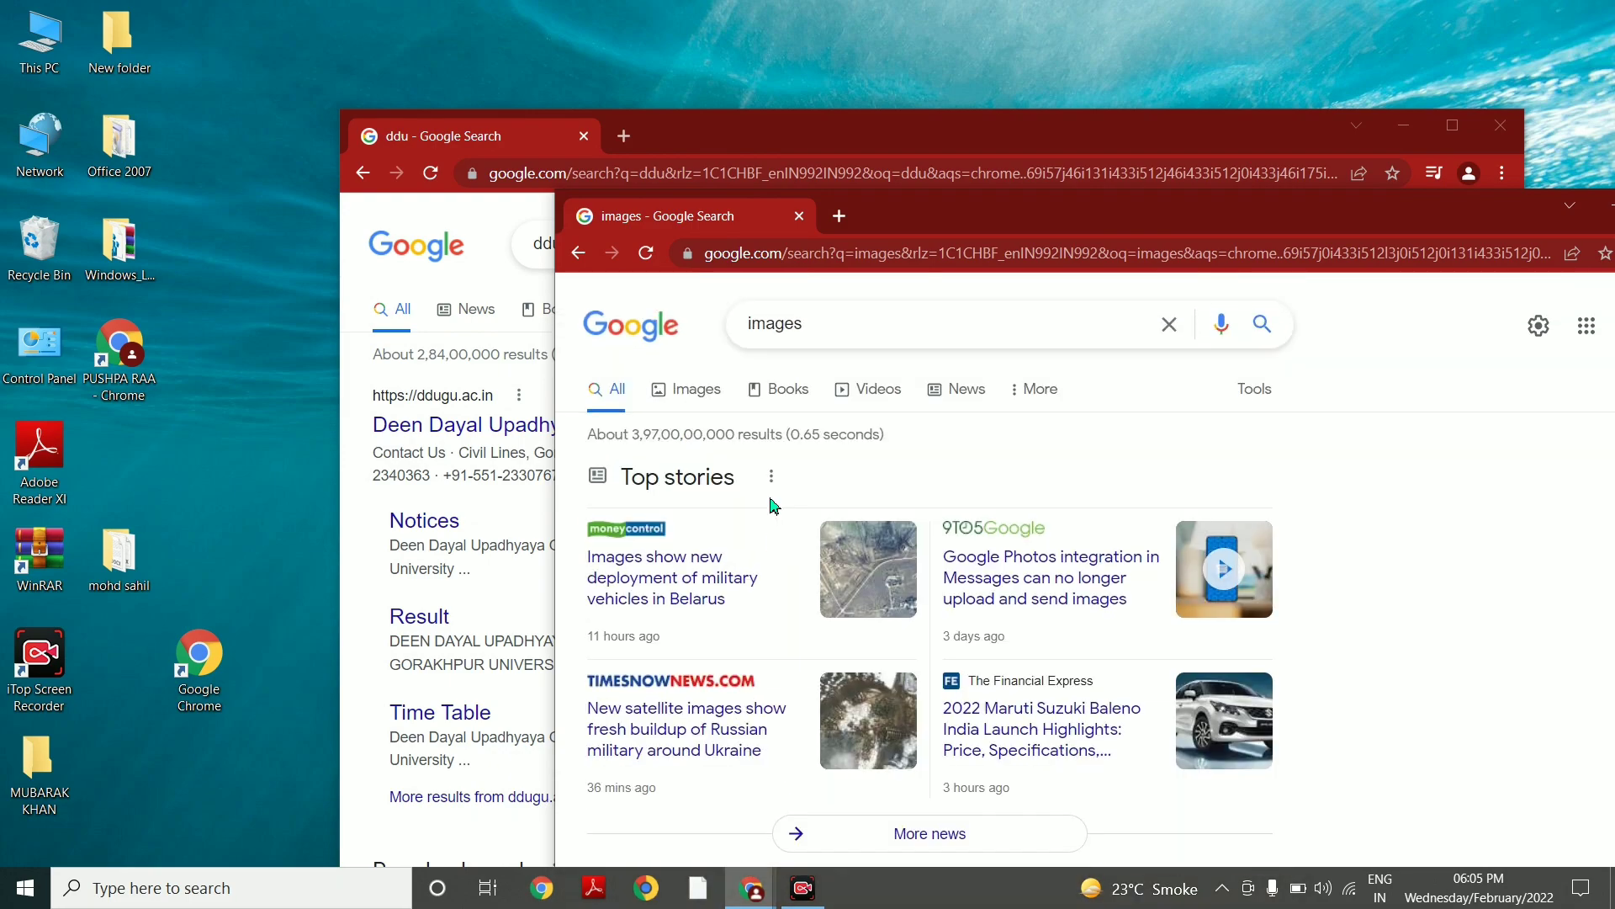